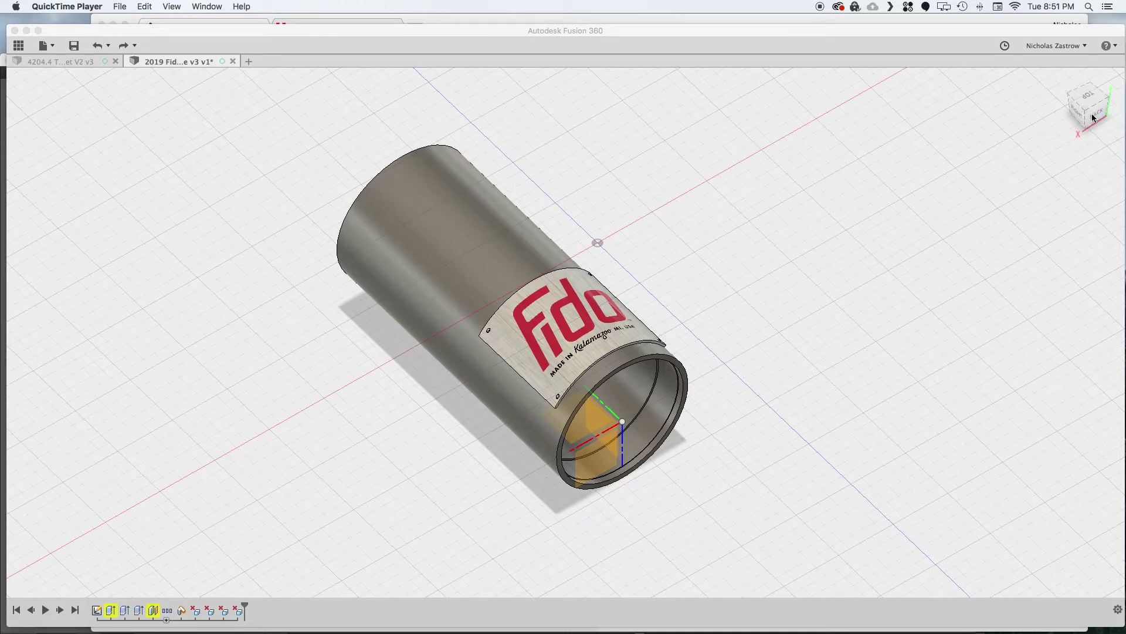
- Orbit the tube model, view it from the back, then return to a 3D view
mouse_move(1093, 114)
left_mouse_down()
mouse_move(1049, 90)
mouse_move(1085, 110)
left_mouse_up()
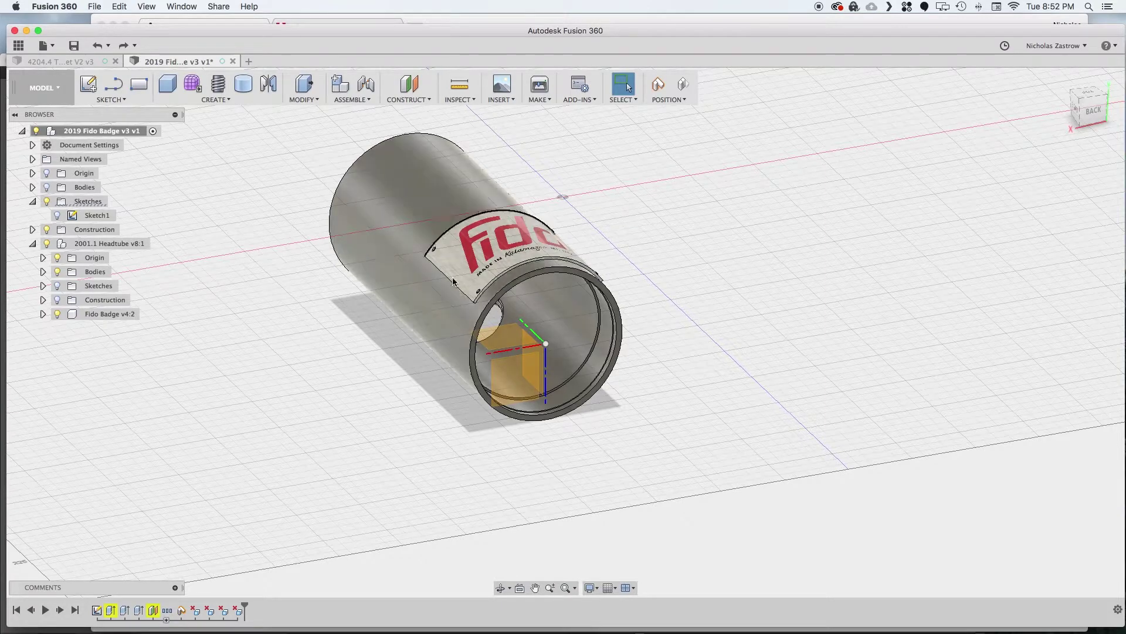
left_click(1084, 106)
left_click_drag(1085, 106, 855, 231)
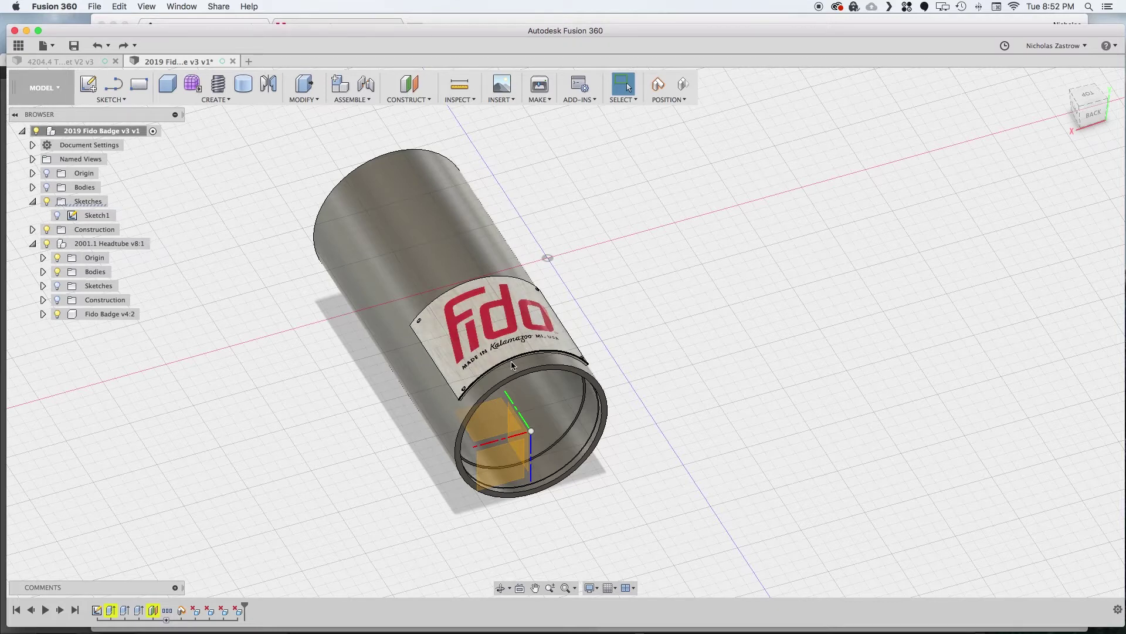
- Hide the Fido badge, show Sketch1, and extrude its rectangle profile
left_click(57, 314)
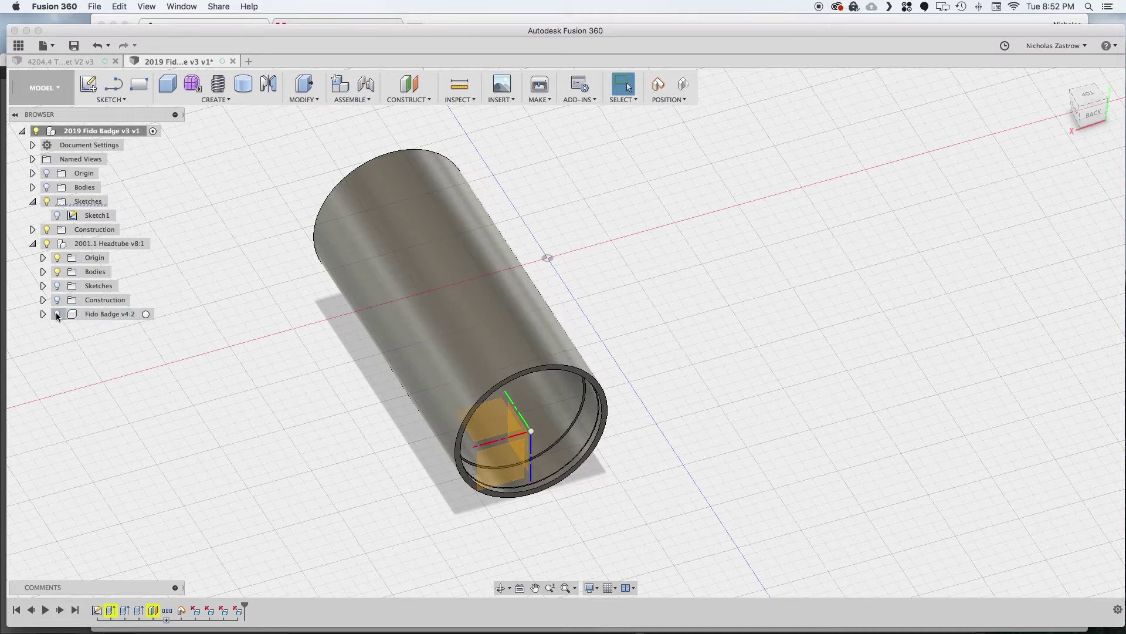
left_click(57, 216)
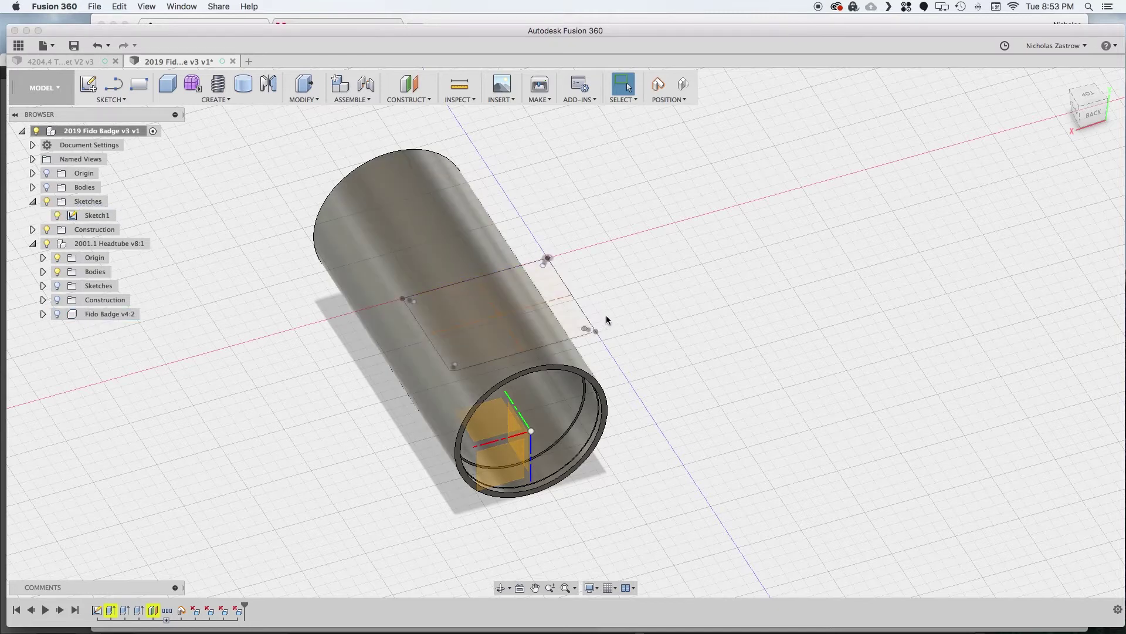
key("e")
left_click(573, 330)
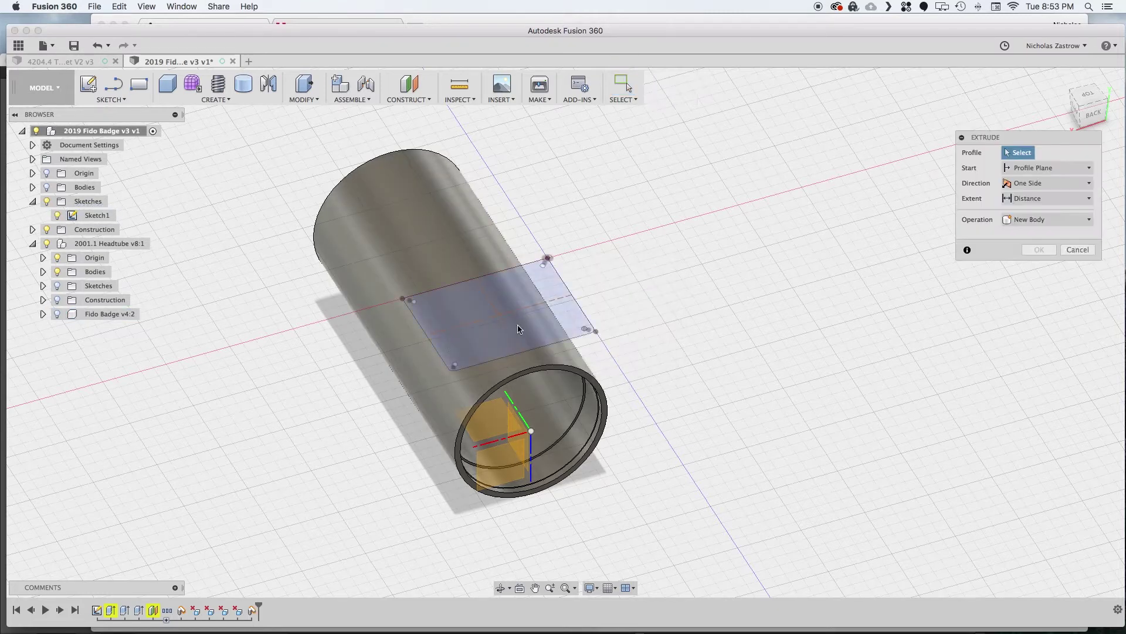
left_click(518, 329)
- Start the extrusion from the tube's outer face and join a 1.2 mm plate
left_click(1051, 167)
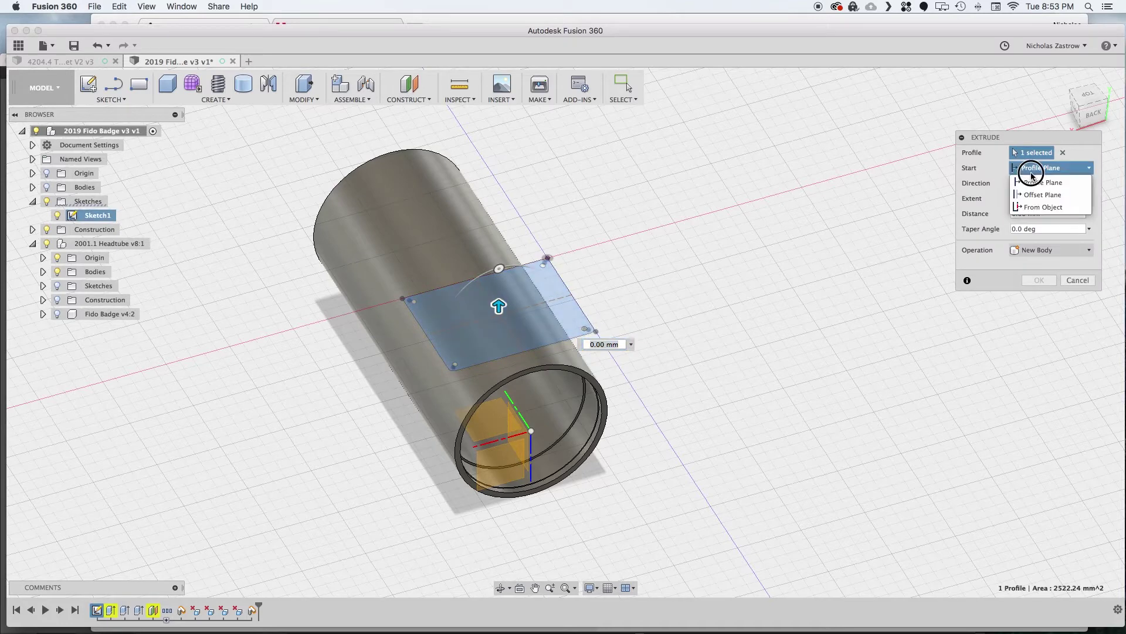
left_click(1044, 207)
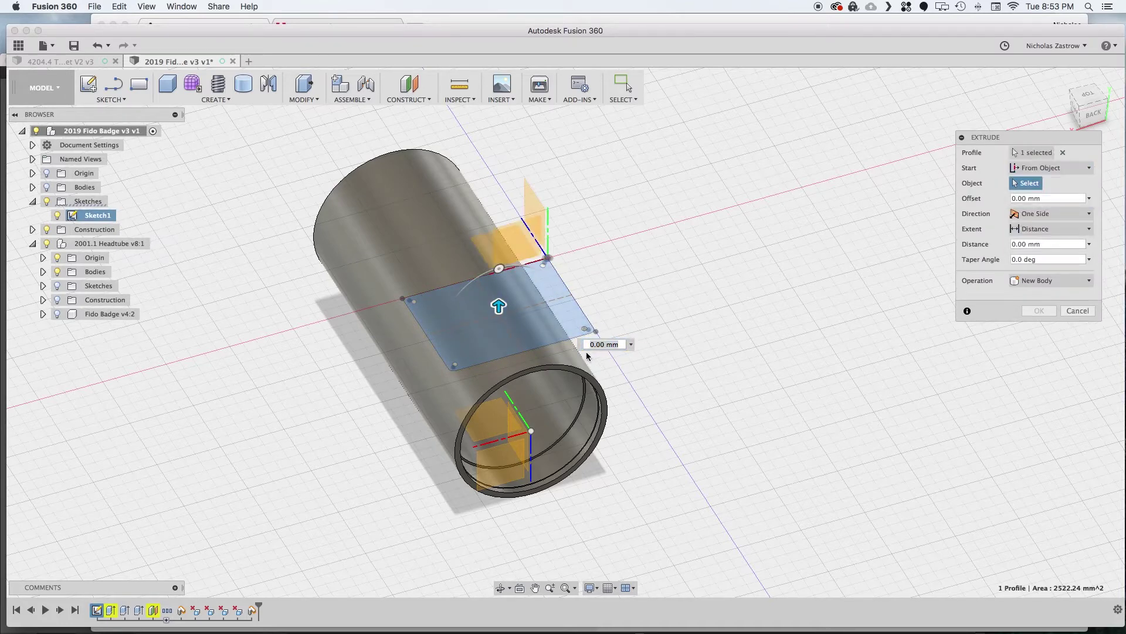
left_click(464, 387)
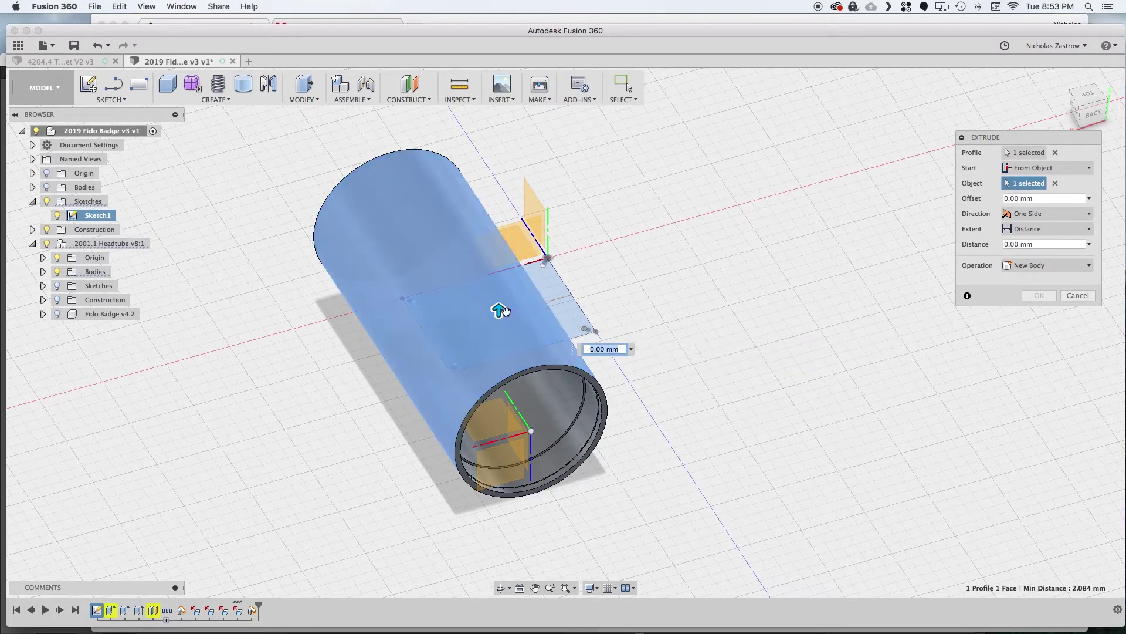
left_click_drag(499, 310, 500, 307)
type("1.2")
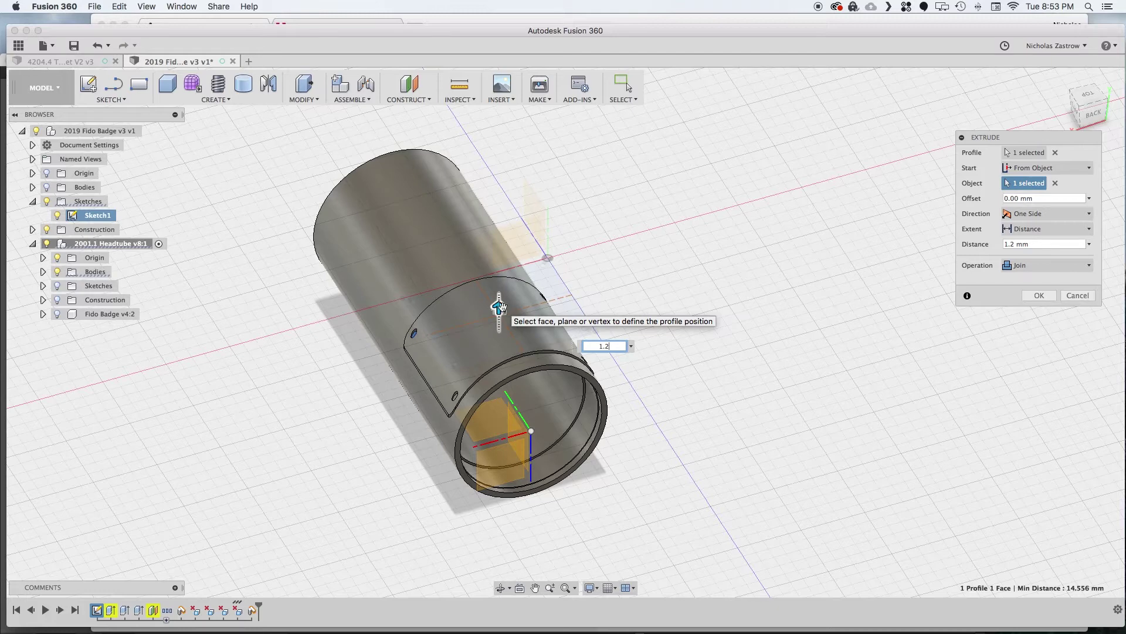
key("Return")
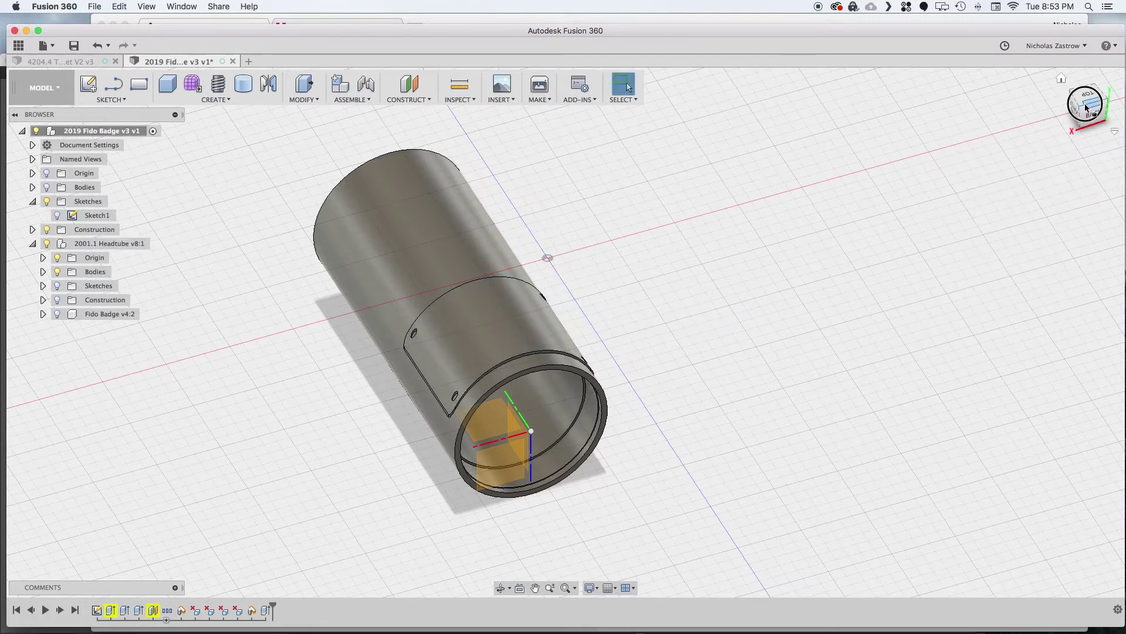
left_click_drag(1087, 107, 1076, 122)
scroll(528, 365, "up", 5)
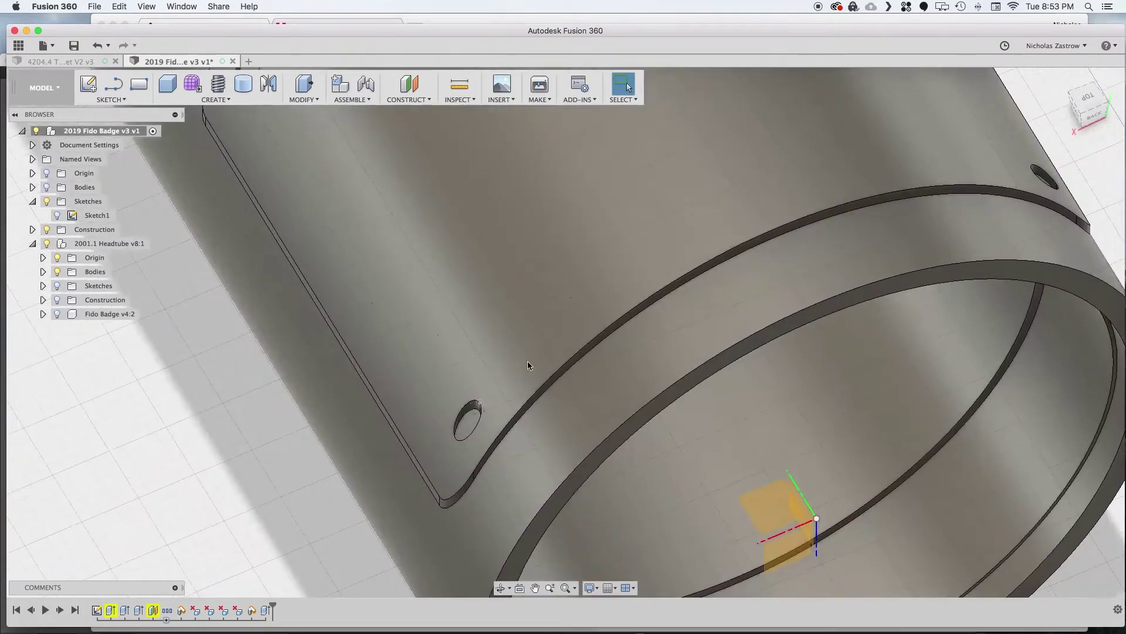
middle_click_drag(565, 333, 1076, 120, "shift")
left_click_drag(1076, 120, 1085, 95)
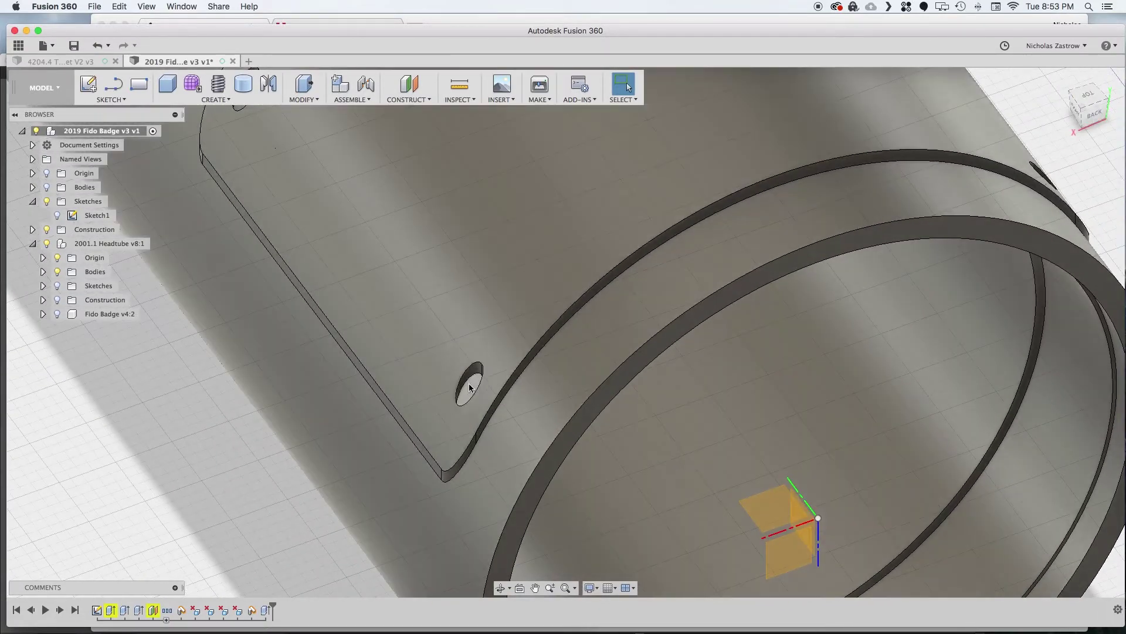
scroll(531, 396, "down", 2)
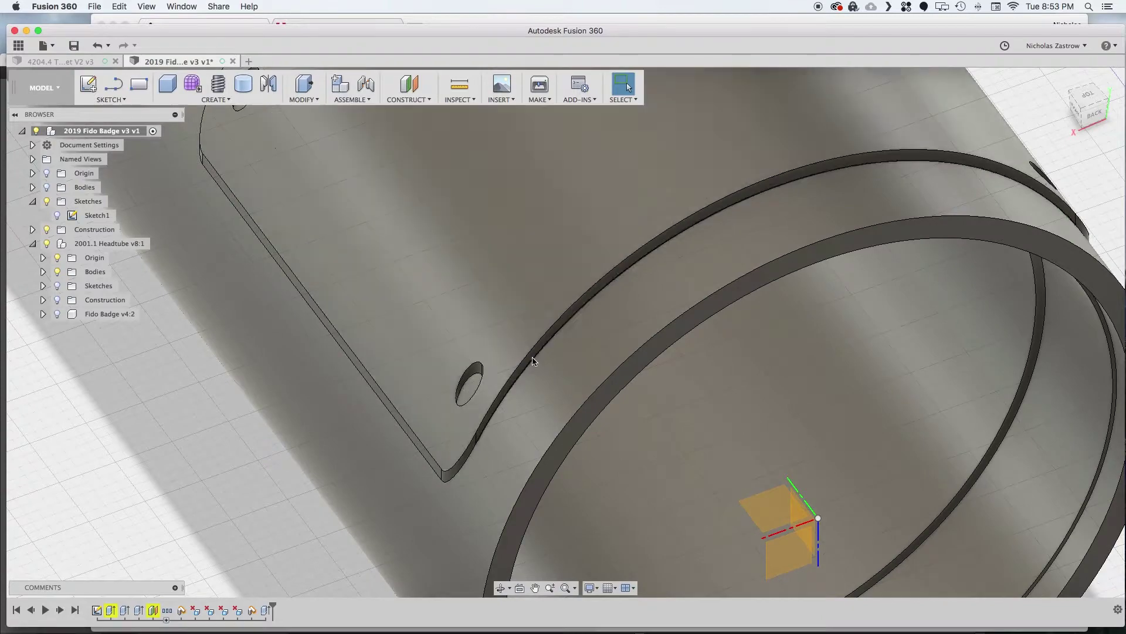
scroll(531, 396, "up", 2)
mouse_move(1075, 117)
middle_mouse_down("shift")
mouse_move(1041, 100)
mouse_move(1028, 75)
mouse_move(1025, 169)
mouse_move(515, 244)
middle_mouse_up("shift")
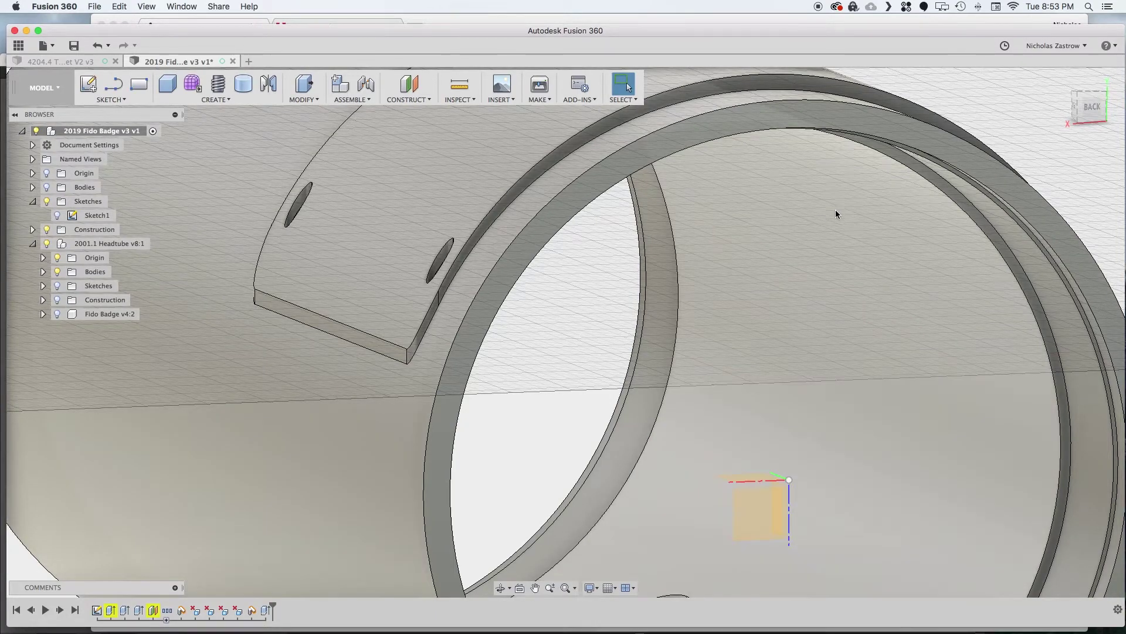
scroll(743, 255, "down", 5)
middle_click_drag(745, 254, 831, 146, "shift")
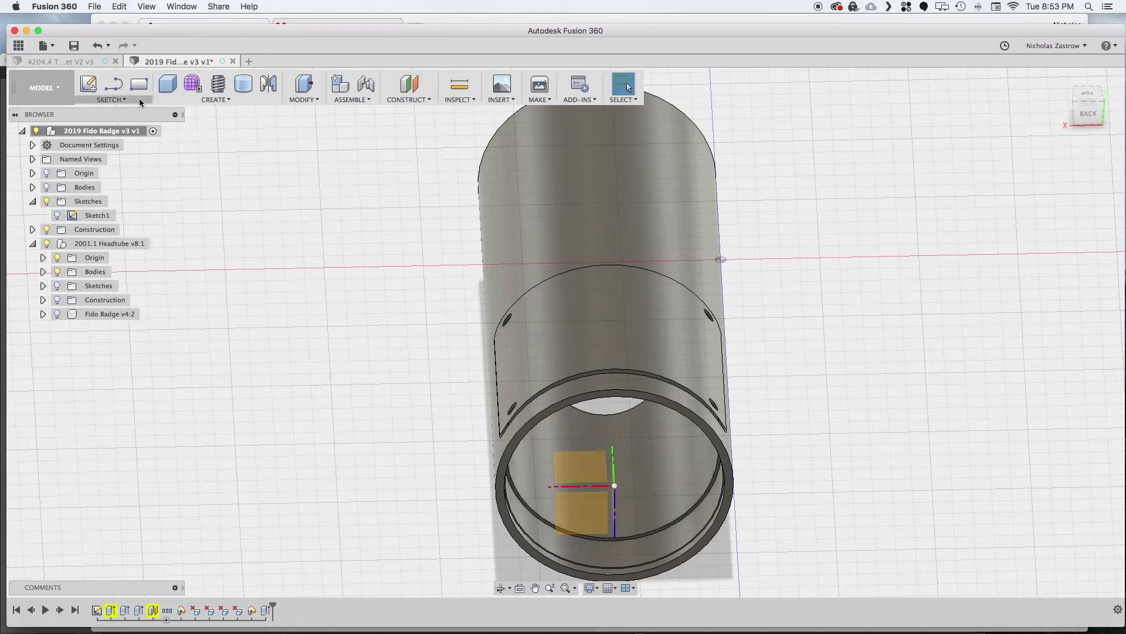
- Create an offset plane from the tube's end ring face at -7+(2.31/2) mm
left_click(407, 84)
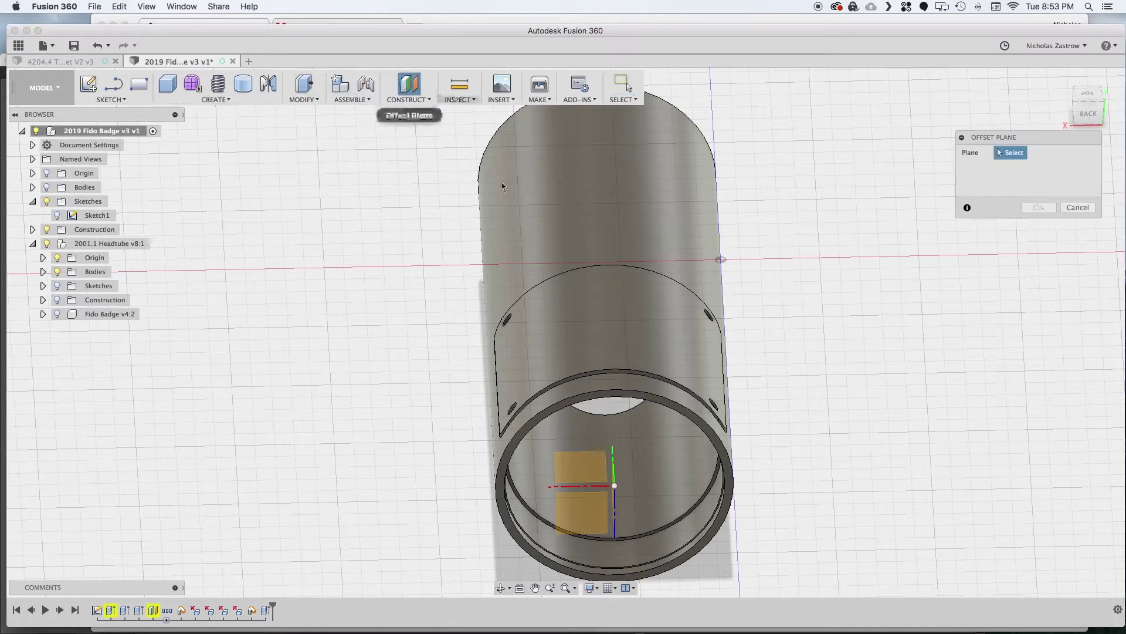
left_click(727, 463)
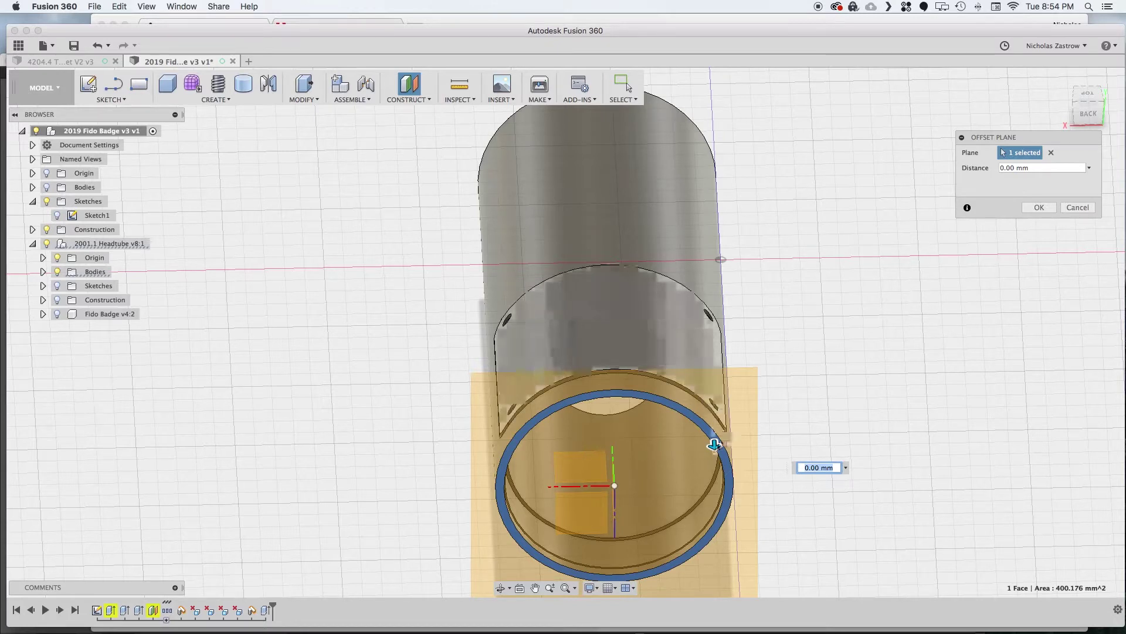
left_click_drag(716, 441, 715, 427)
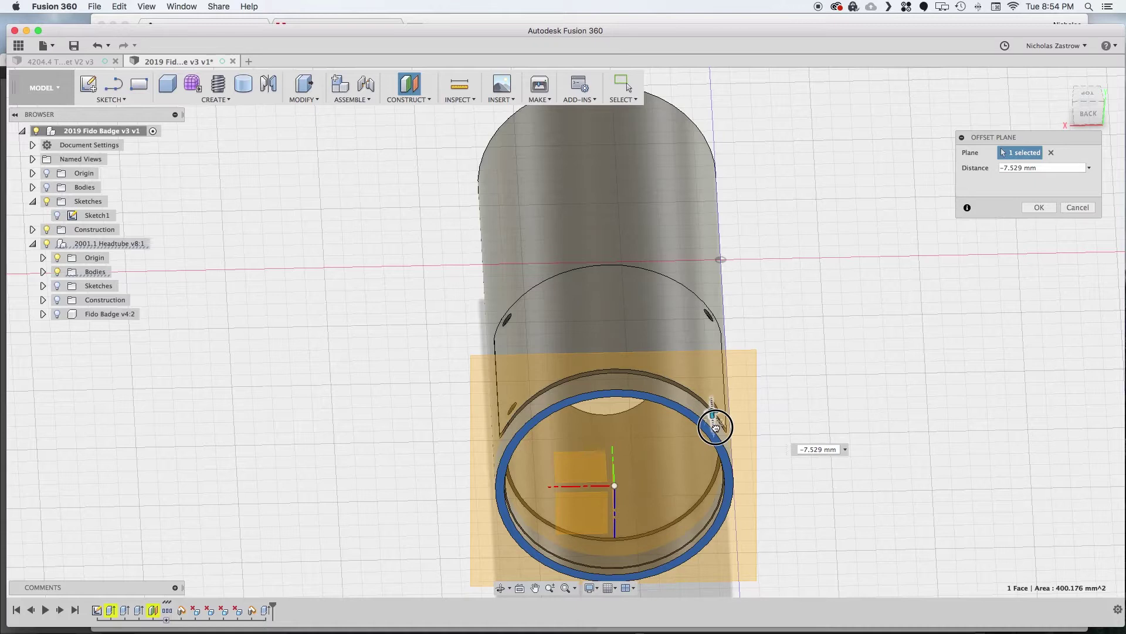
left_click_drag(716, 427, 716, 422)
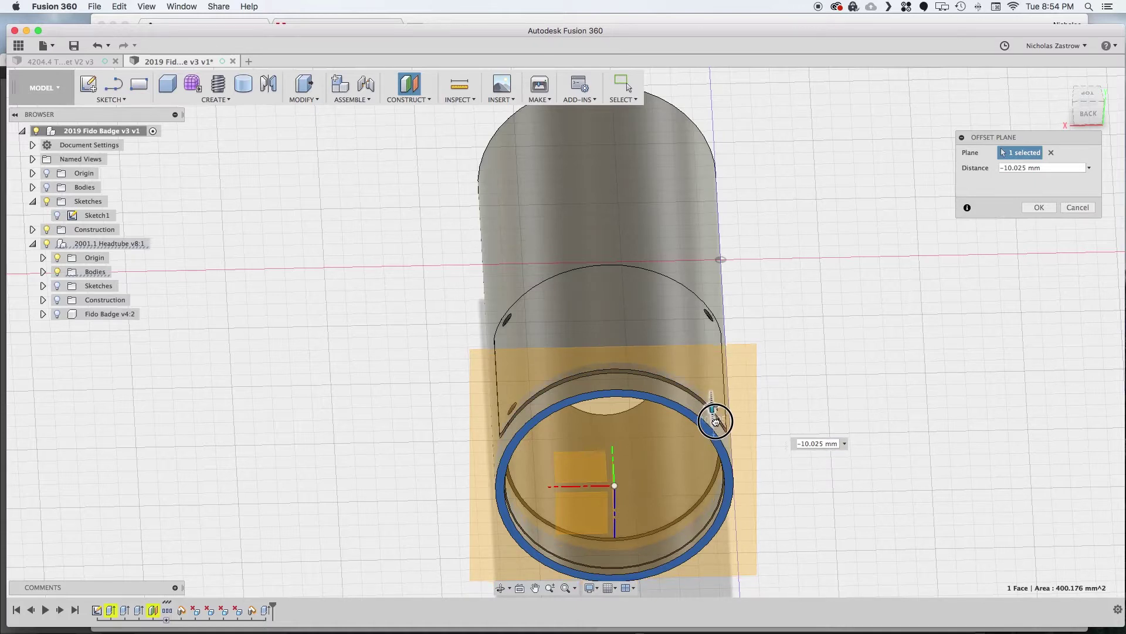
left_click_drag(715, 421, 715, 422)
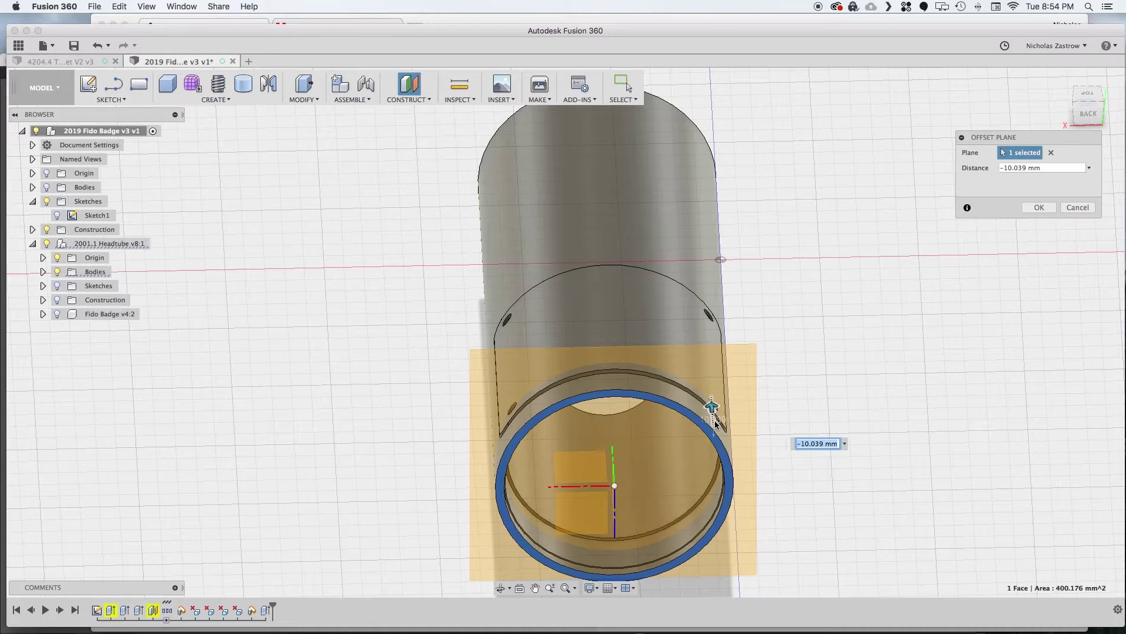
type("-7+")
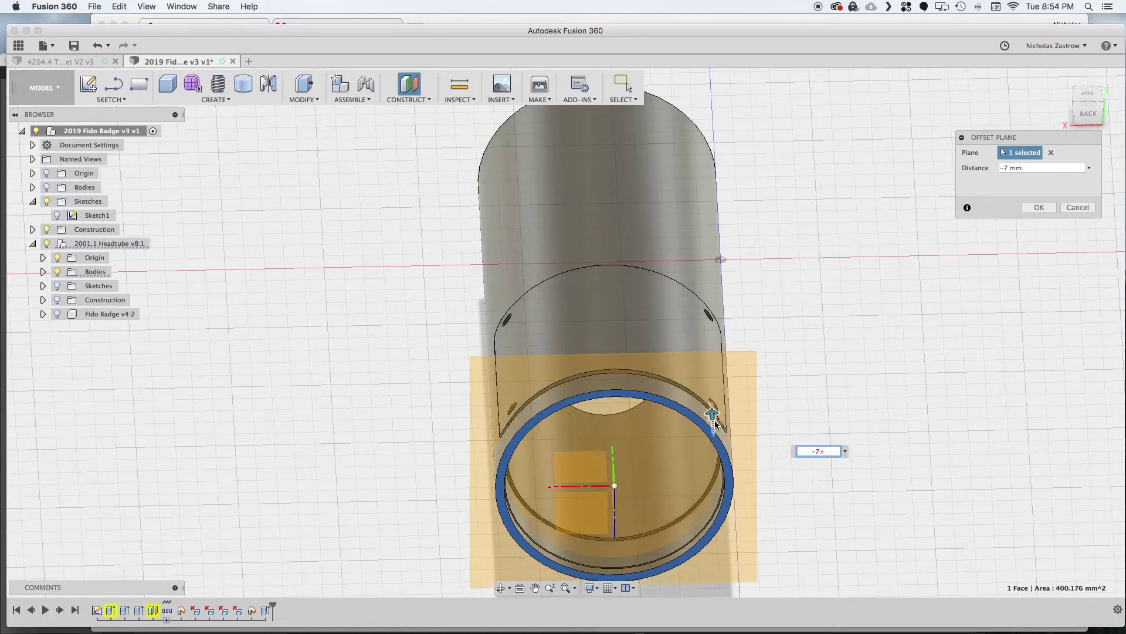
type("(2.31/2)")
key("Return")
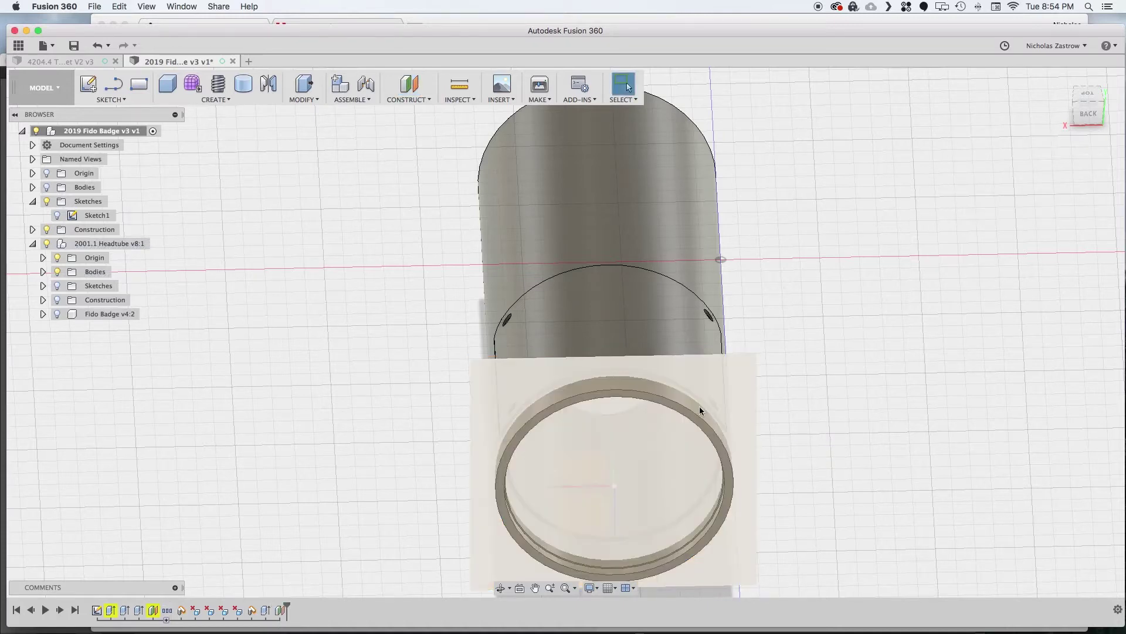
left_click(1096, 125)
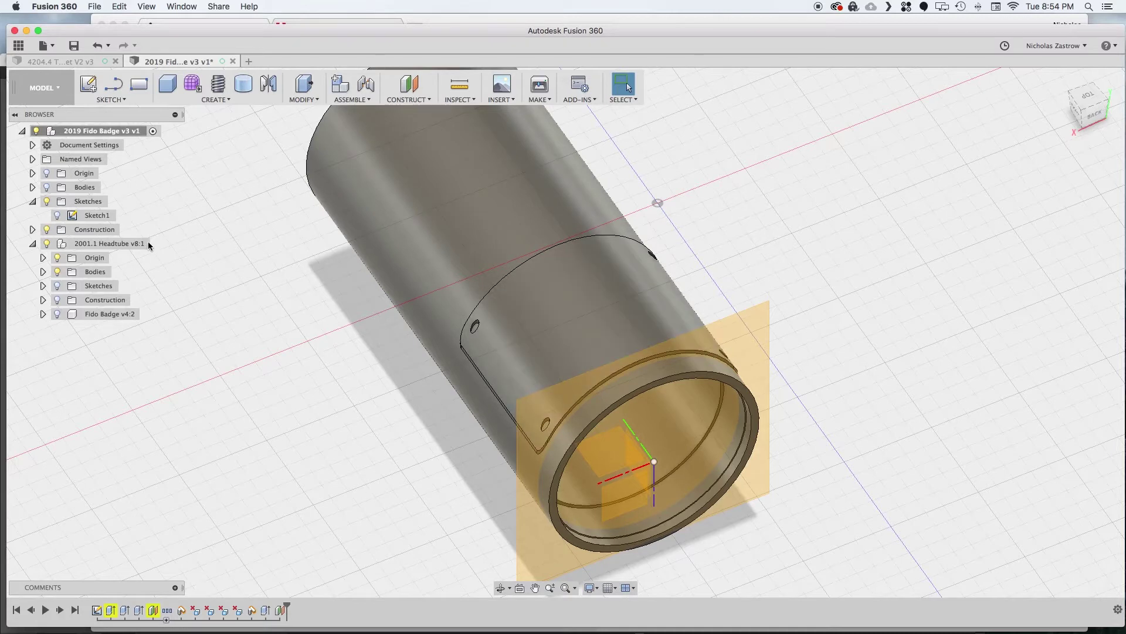
- Show Sketch1 again and orbit to look straight at the tube's end
left_click(57, 216)
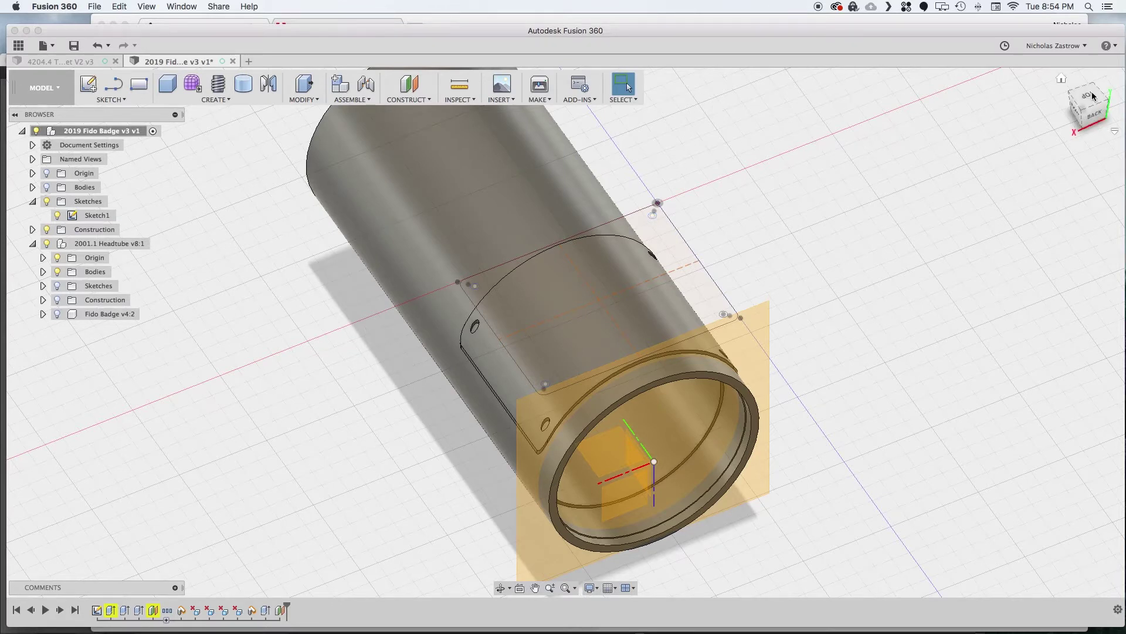
mouse_move(1087, 108)
left_mouse_down()
mouse_move(1045, 74)
mouse_move(765, 127)
left_mouse_up()
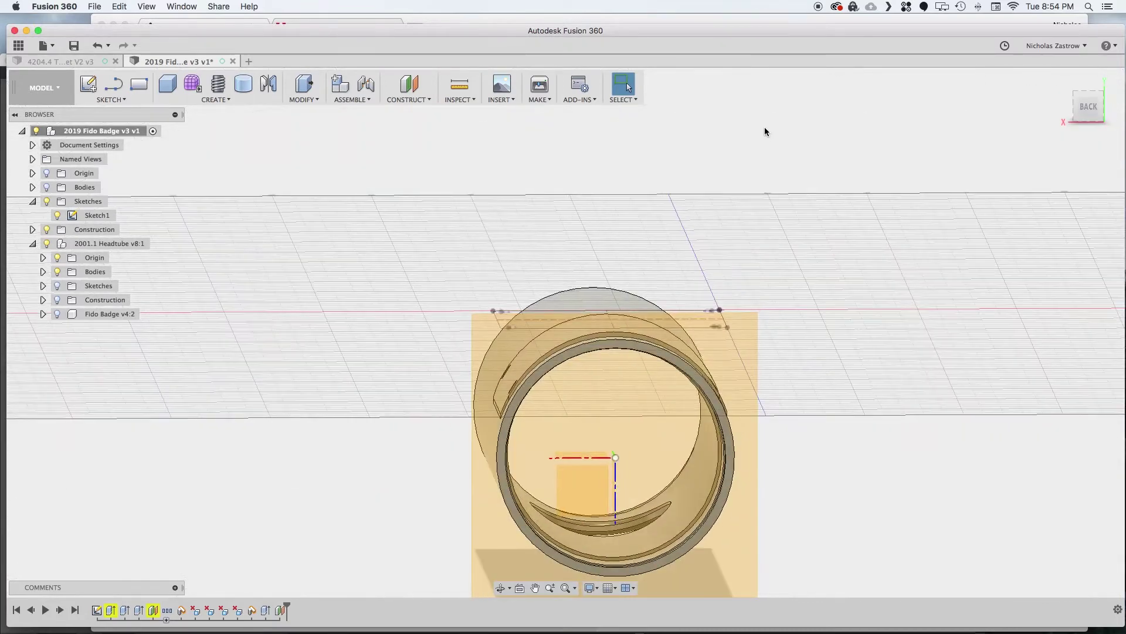
- Sketch a 60.1 mm diameter circle centred on the origin of the tube's end face
left_click(94, 84)
left_click(695, 436)
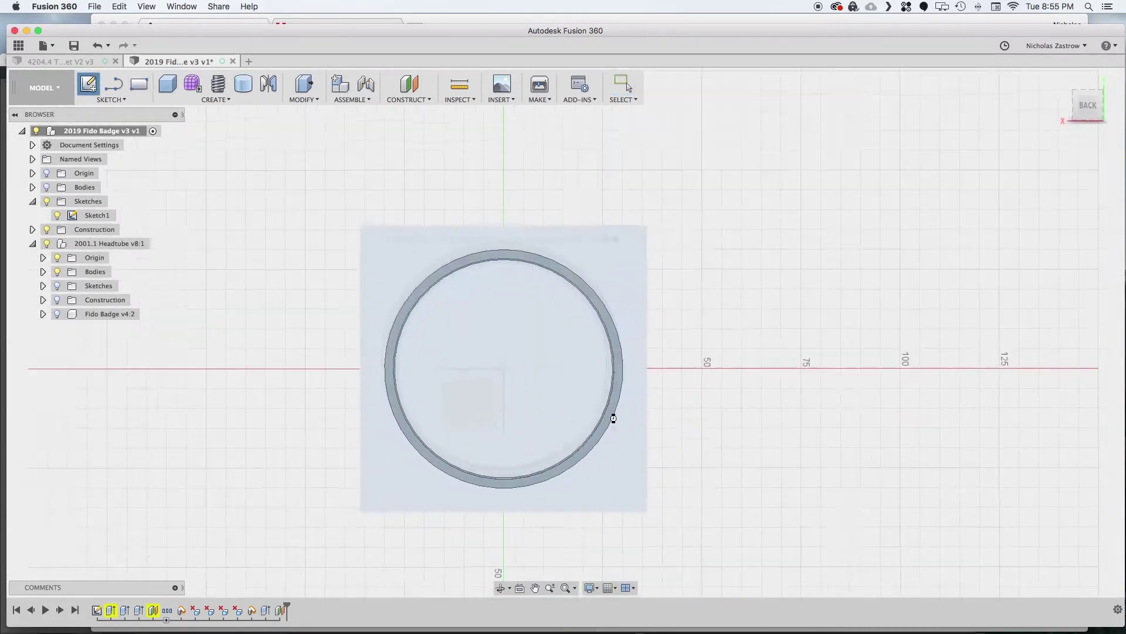
key("c")
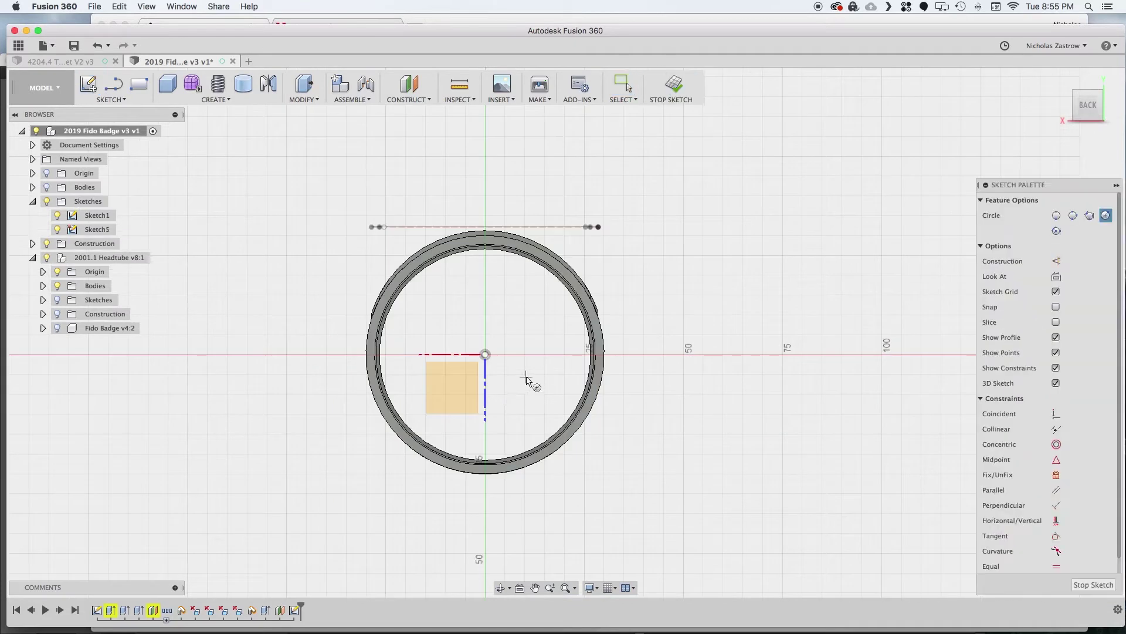
left_click(485, 355)
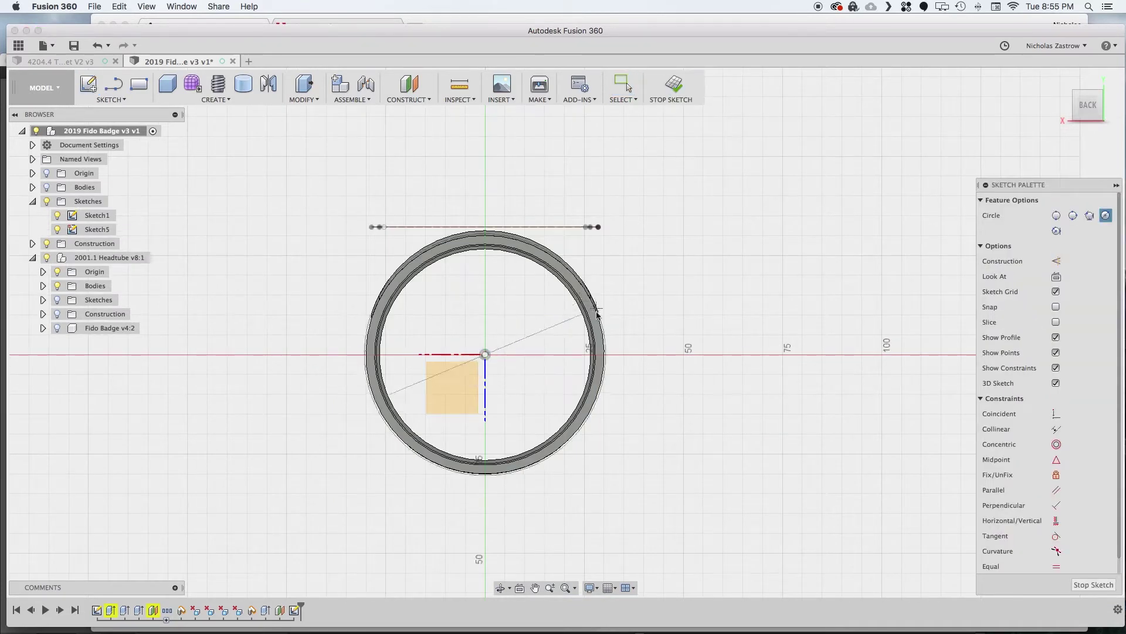
type("60")
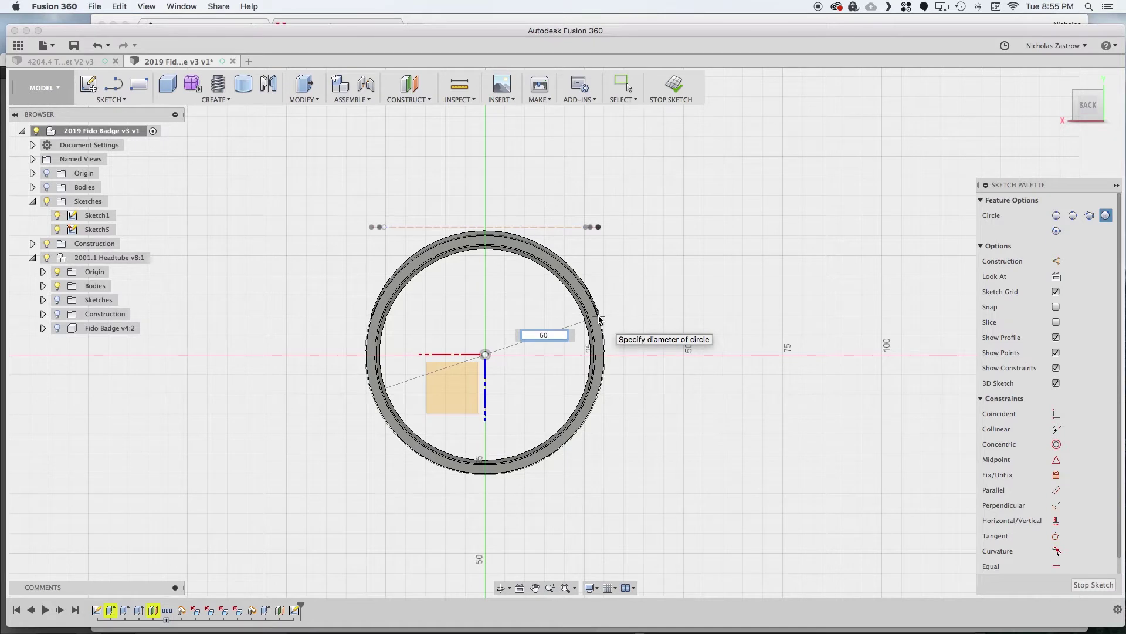
type(".1")
key("Tab")
key("Return")
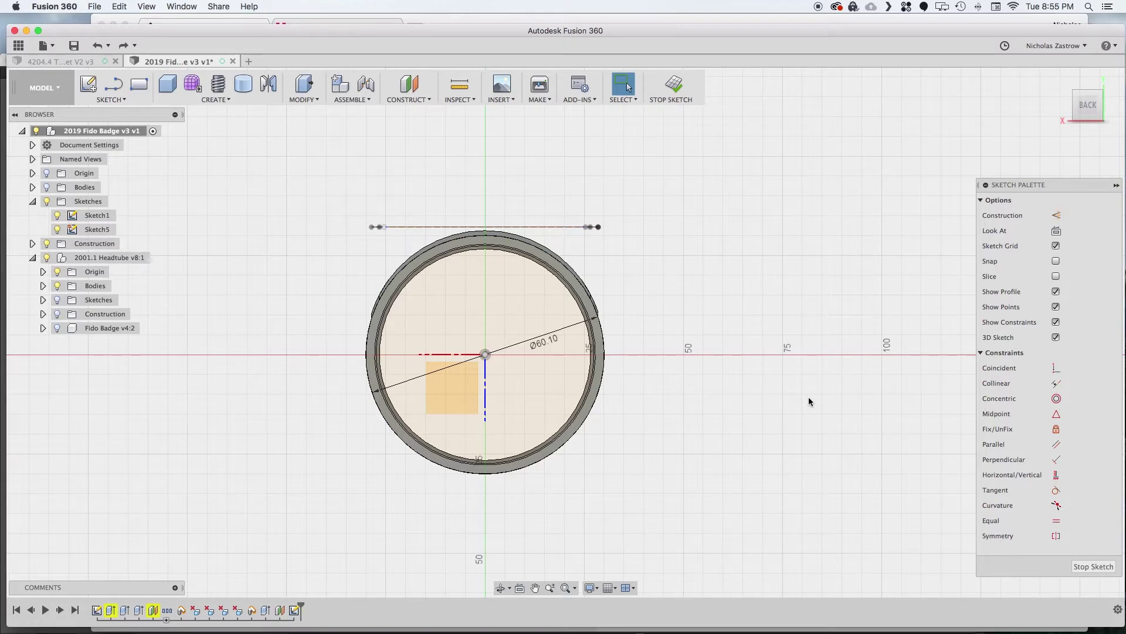
key("ctrl+Up")
- In the Omni arc length calculator, enter diameter 60.1 and arc length 50.8, then select the central angle
left_click(939, 463)
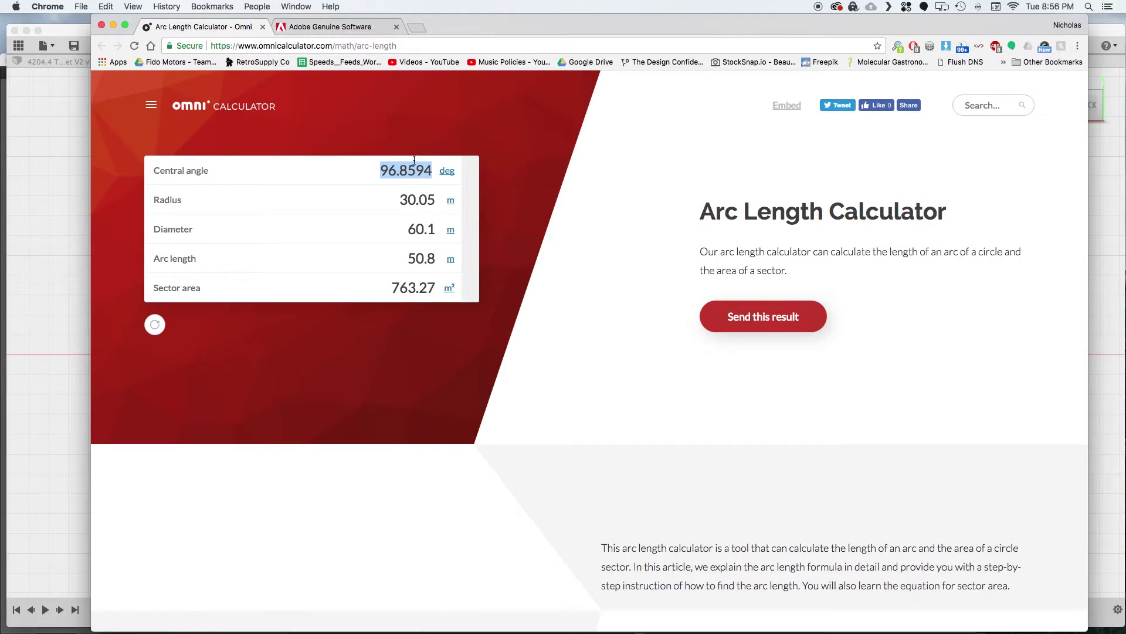
key("super+r")
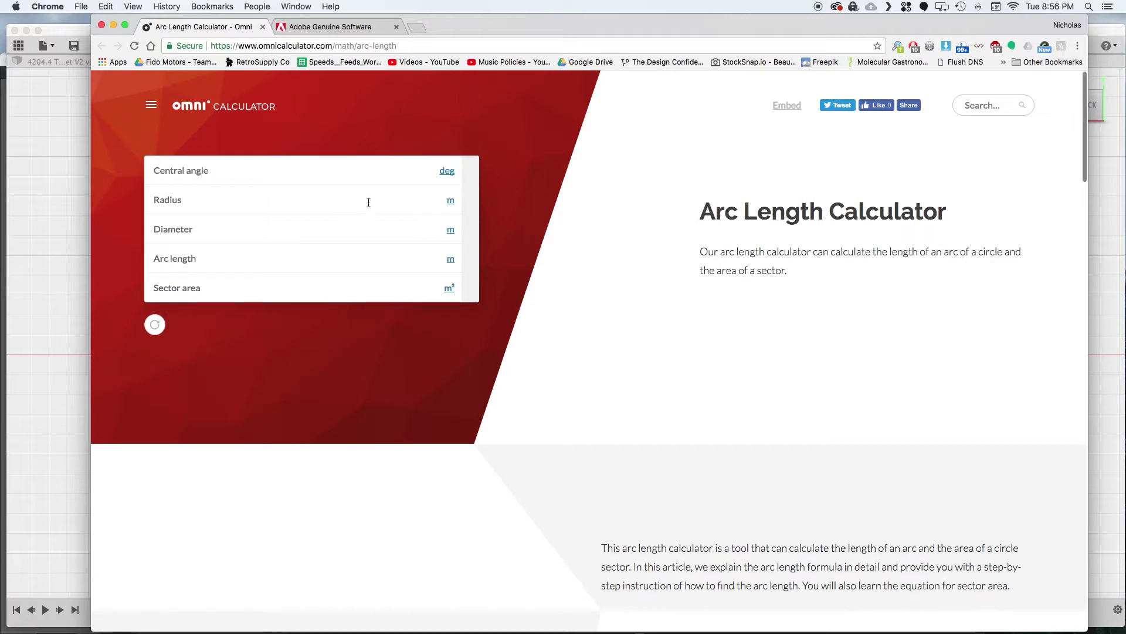
type("60.1")
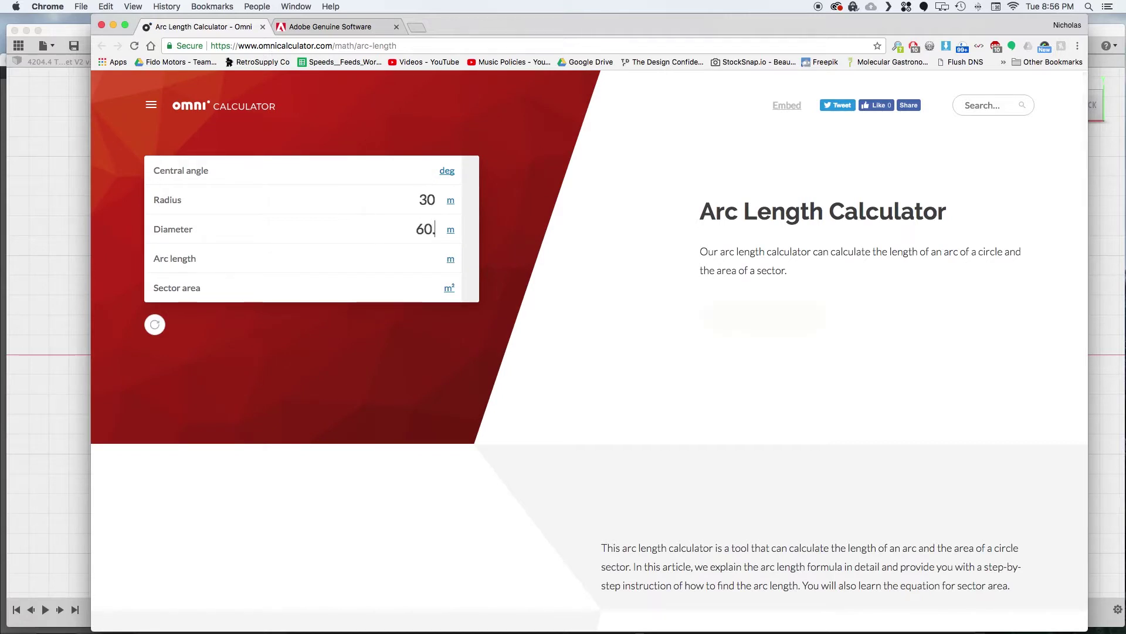
left_click(408, 257)
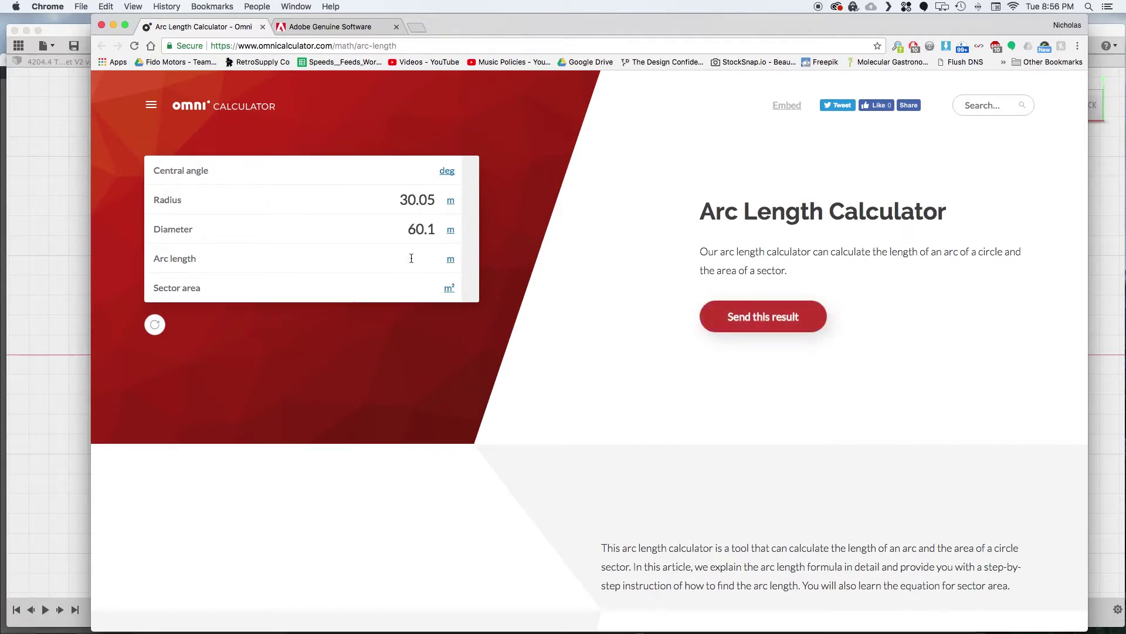
type("50.8")
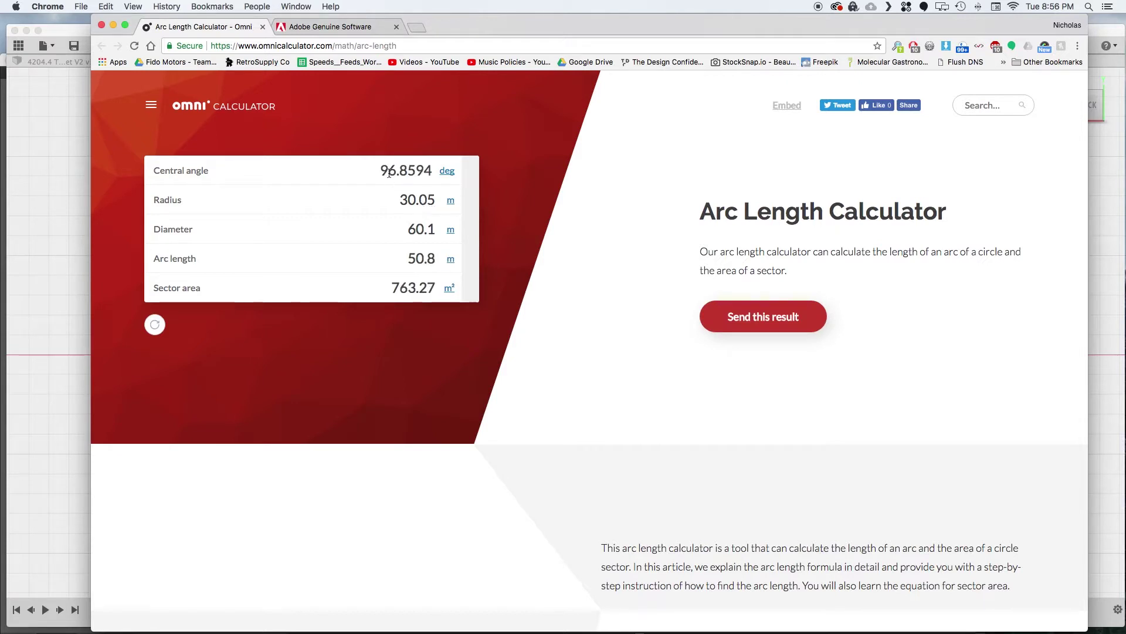
left_click_drag(382, 171, 432, 170)
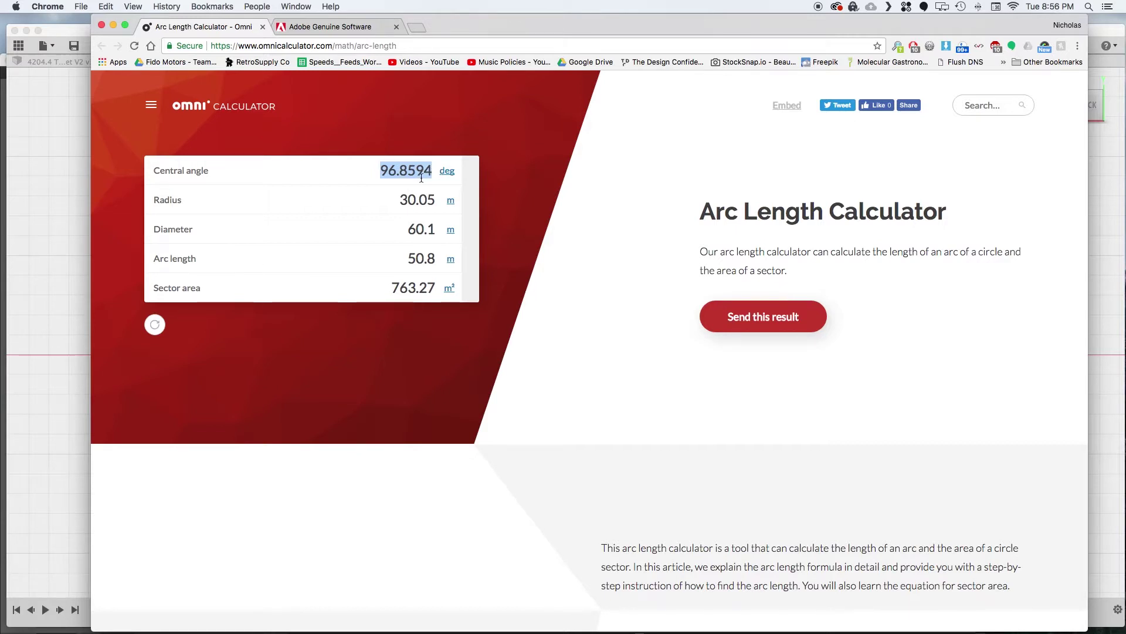
left_click(52, 265)
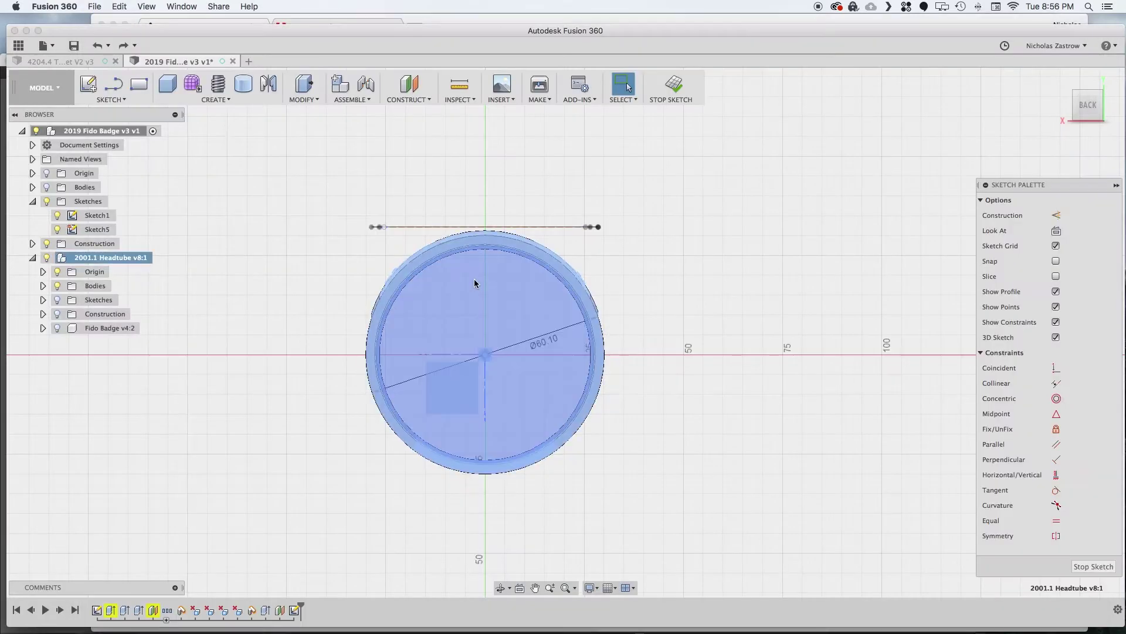
- Draw a vertical line from the circle centre to its top and make it construction geometry
left_click(487, 355)
left_click(486, 236)
key("Escape")
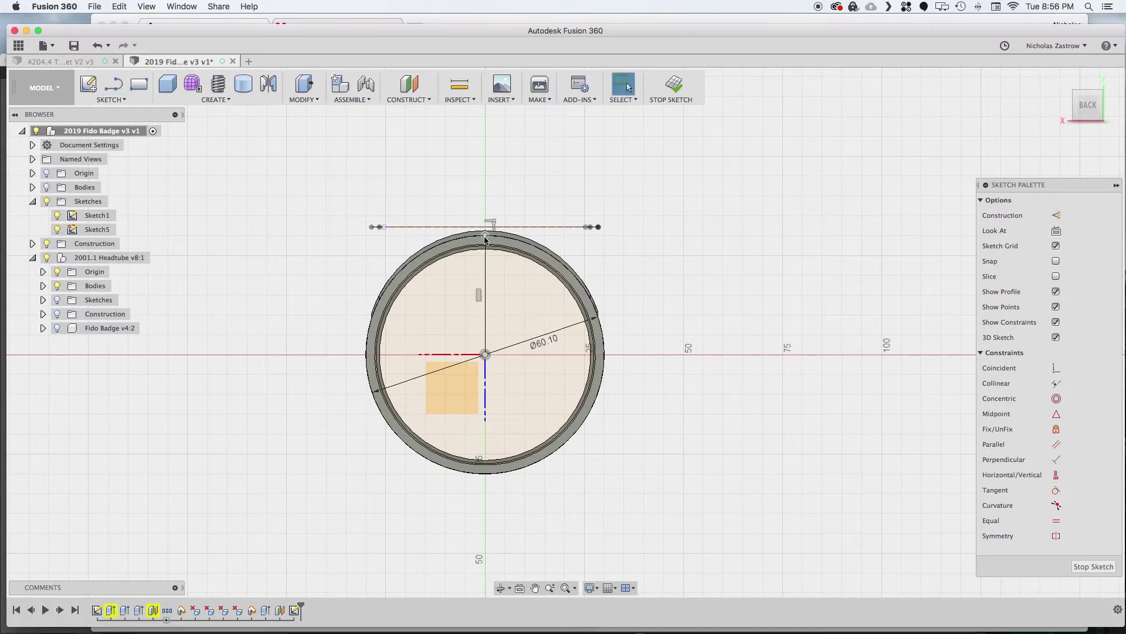
left_click(487, 302)
key("x")
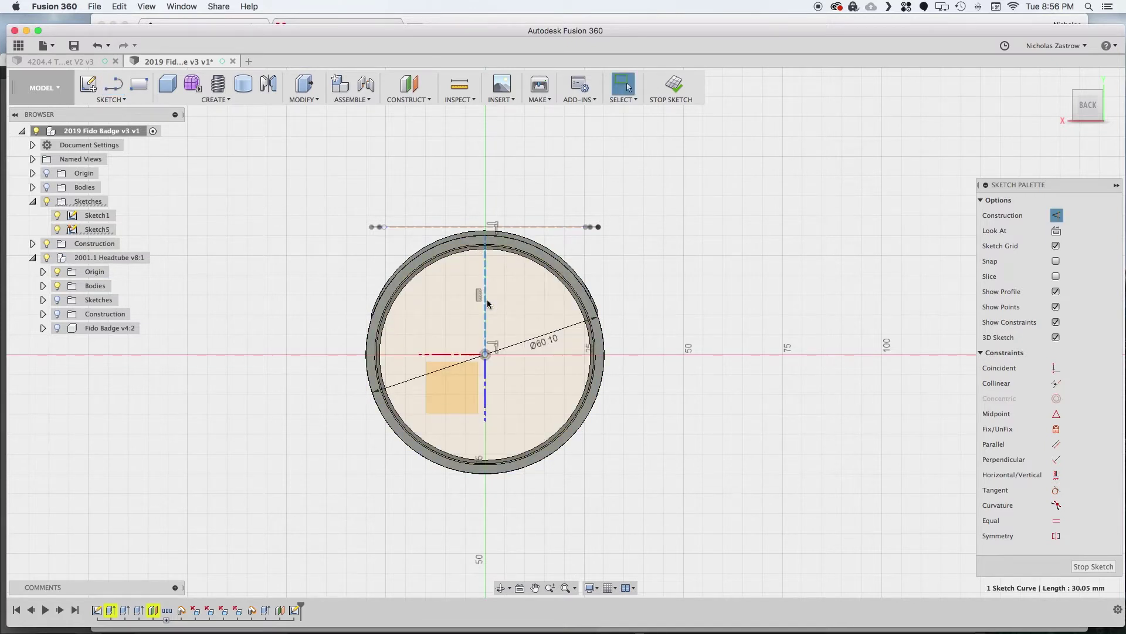
- Draw two lines from the centre out past the ring, up-right and up-left, and dimension the right one
key("l")
left_click(486, 355)
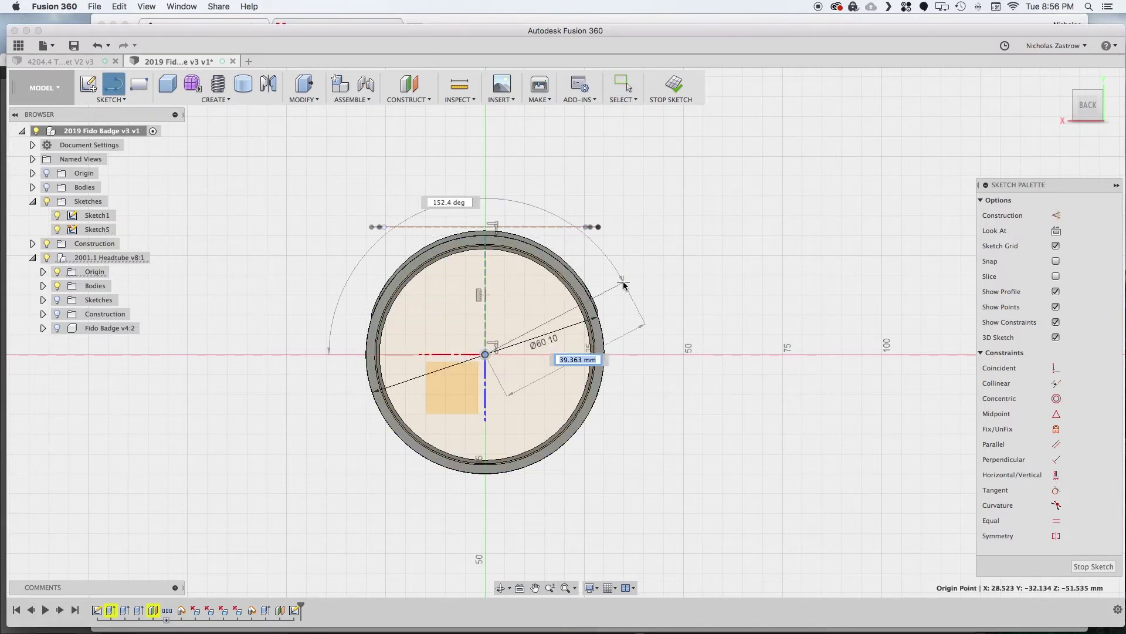
left_click(633, 275)
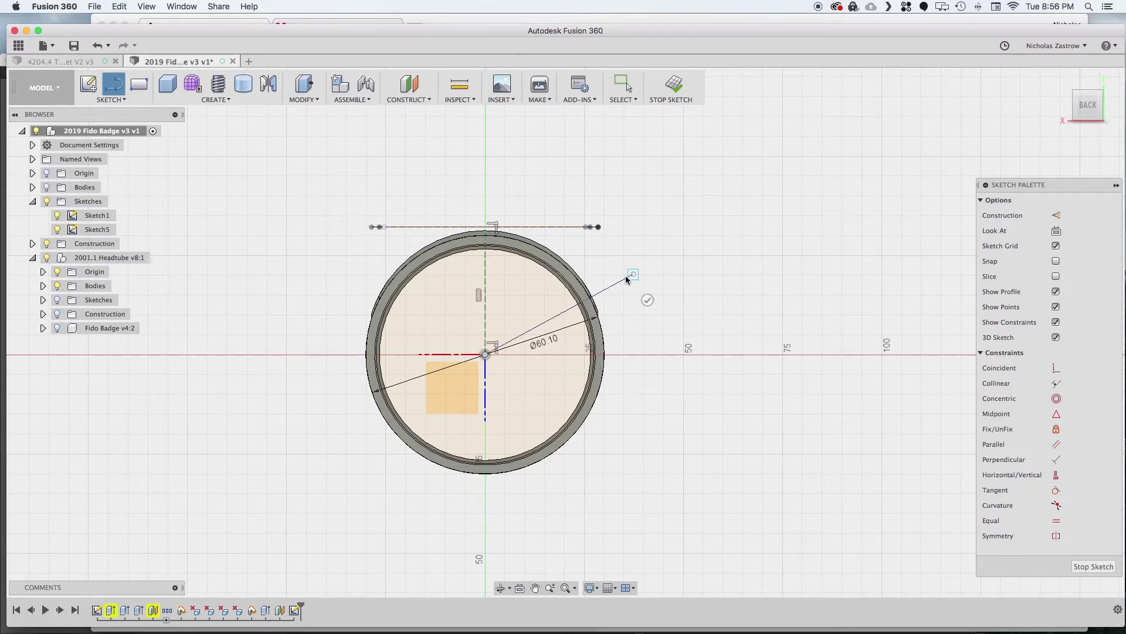
left_click(486, 355)
left_click(355, 263)
key("Escape")
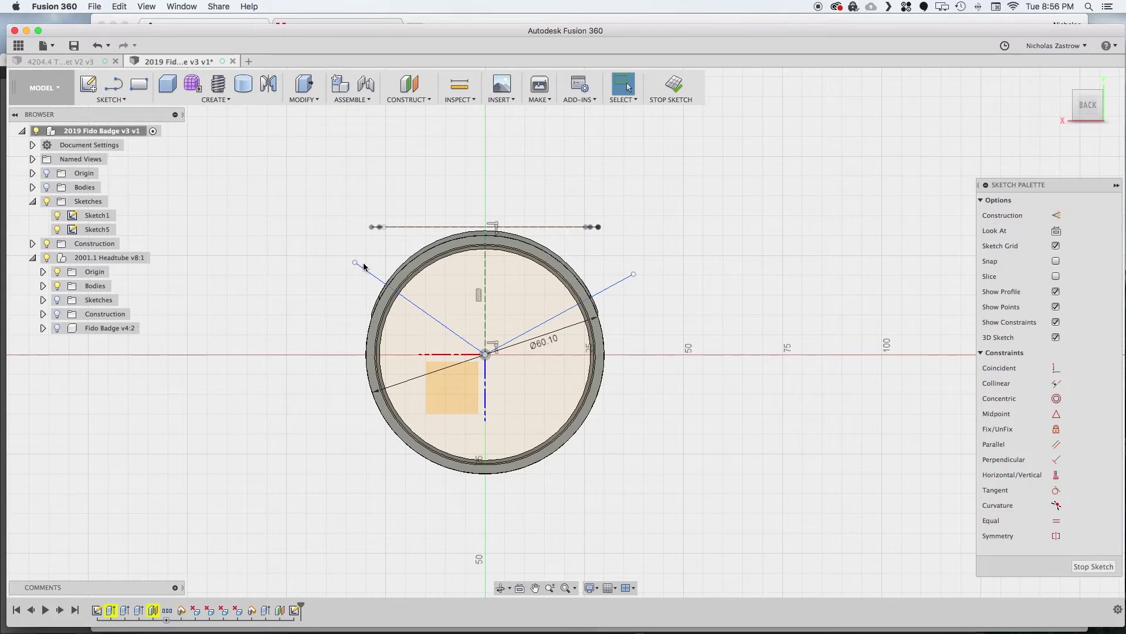
key("d")
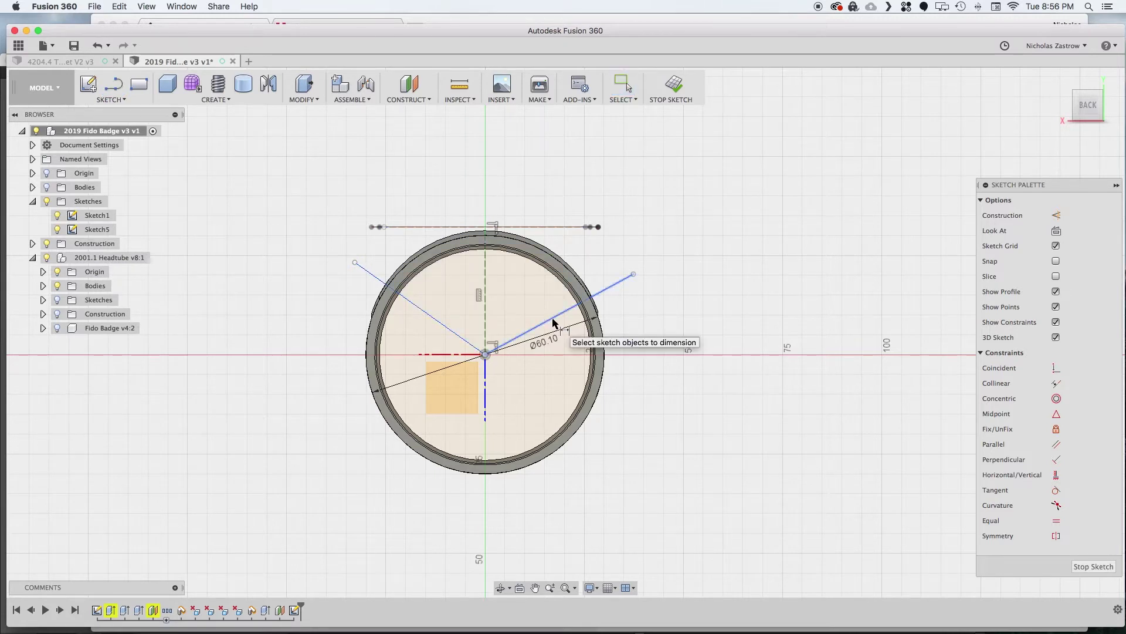
left_click(553, 323)
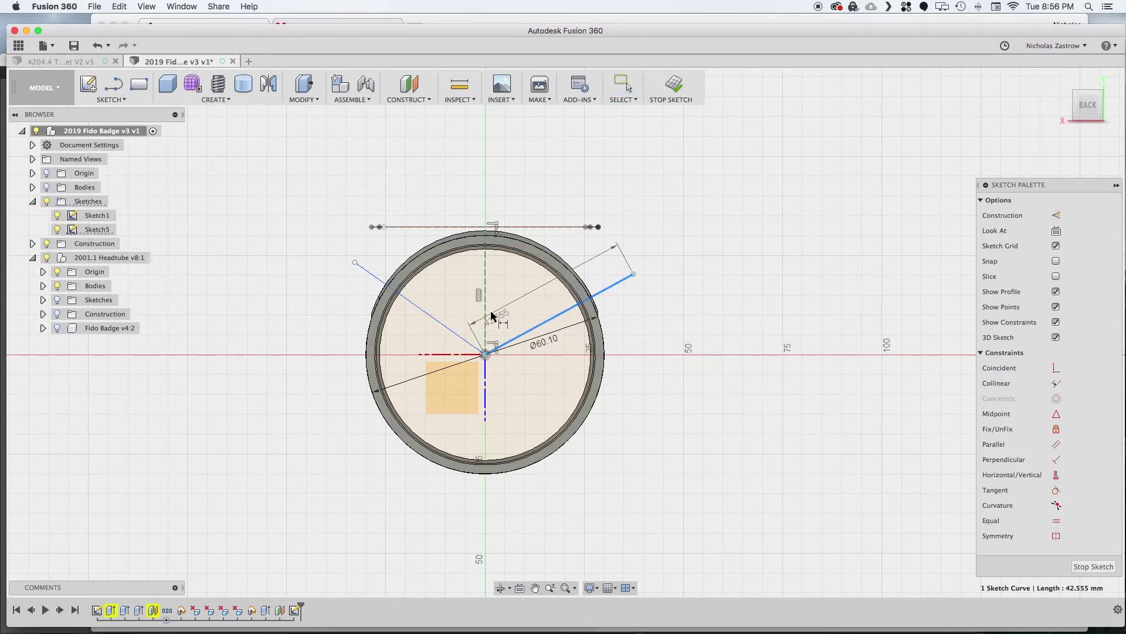
- Set the up-right line's angle to 48.4° from the vertical centre line
left_click(486, 320)
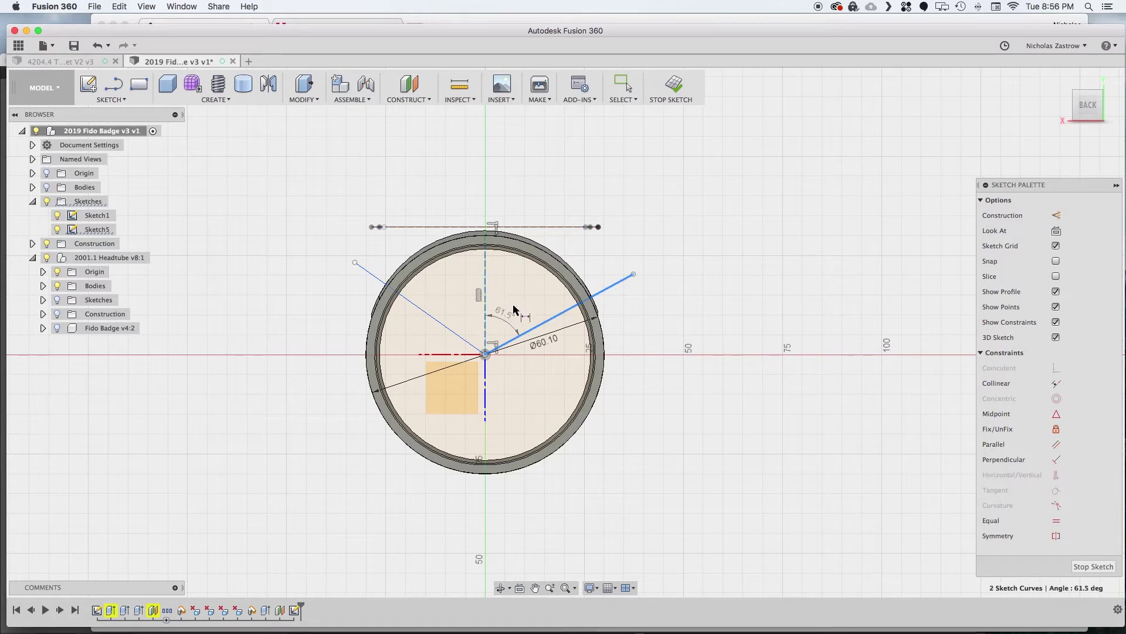
left_click(510, 308)
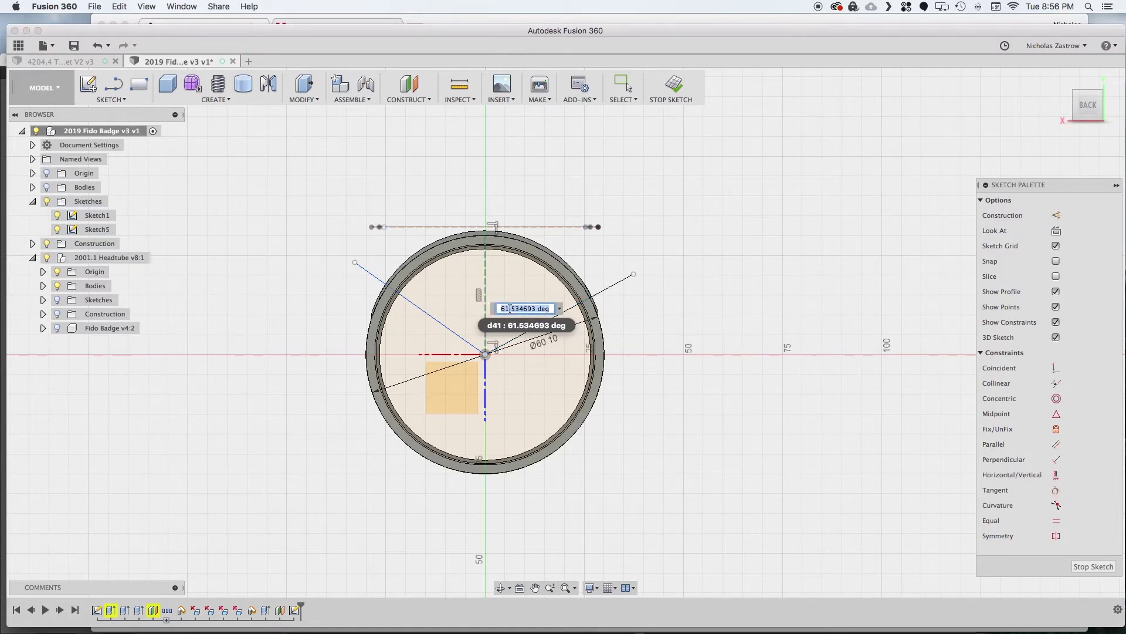
type("96.3594")
double_click(523, 308)
left_click(538, 308)
key("Return")
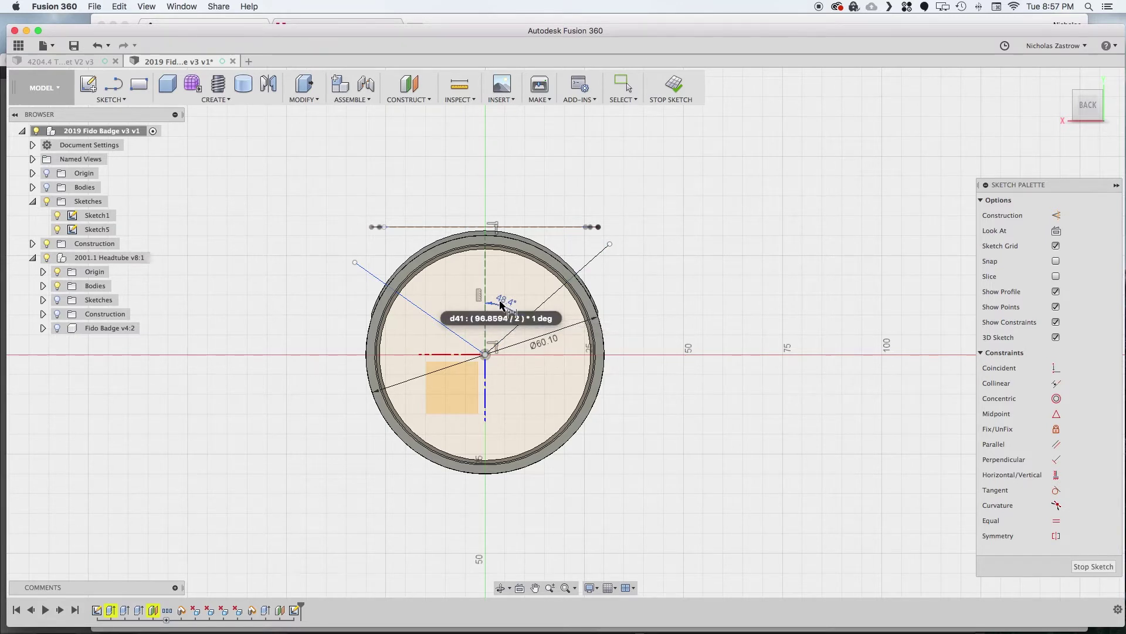
- Dimension the up-left line at half the central angle (48.4°) and trim it at the ring
left_click(456, 334)
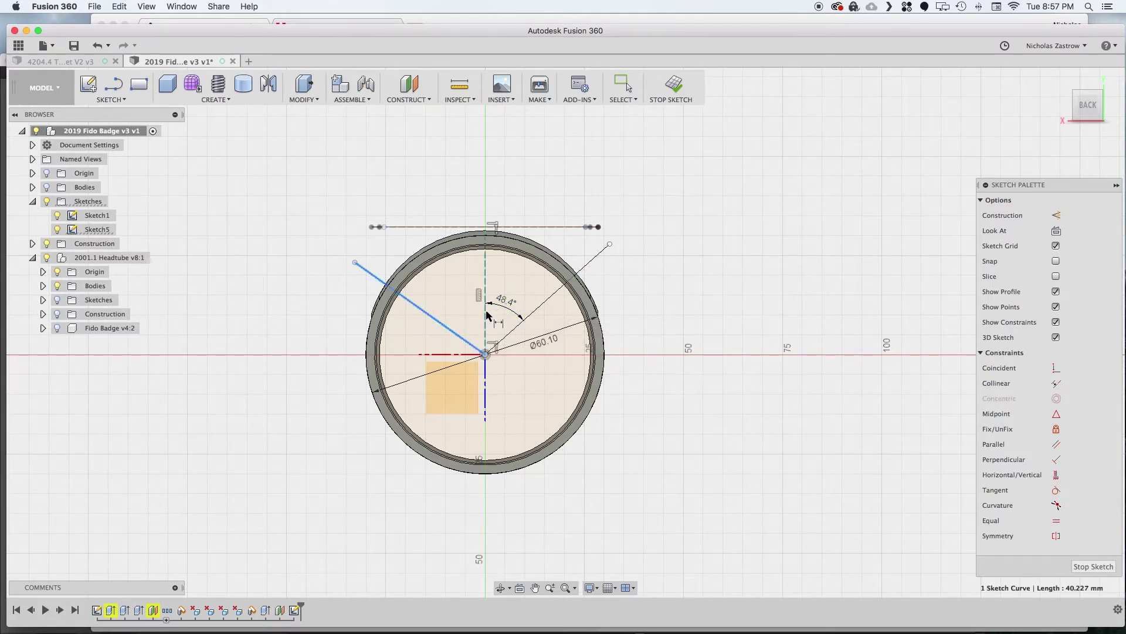
key("d")
left_click(467, 298)
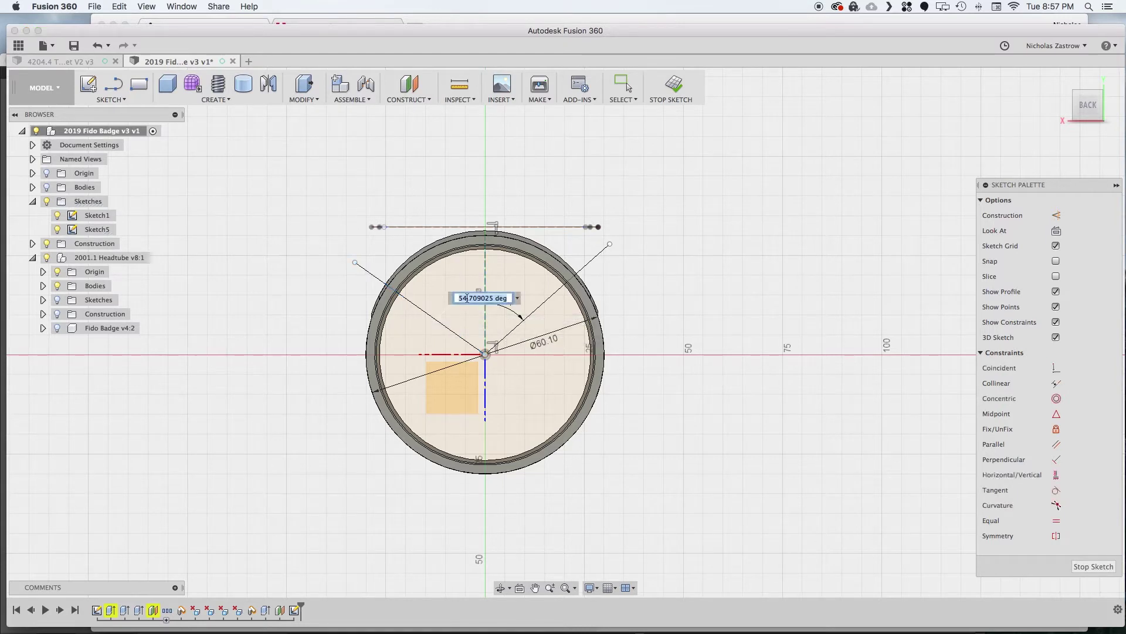
type("95.8594/")
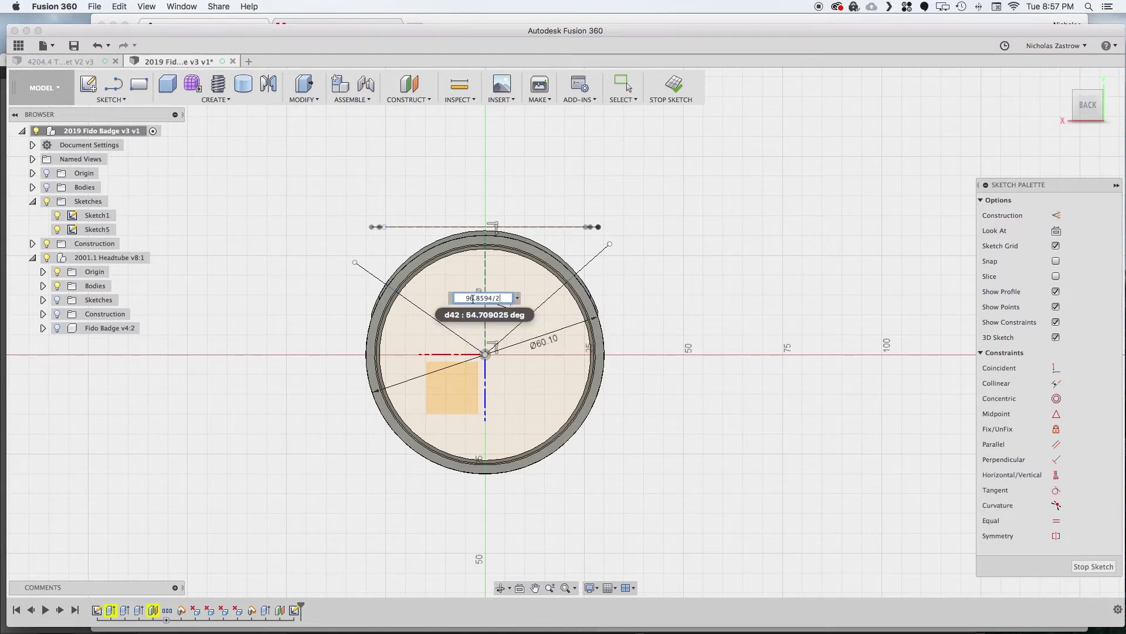
type("2")
key("Return")
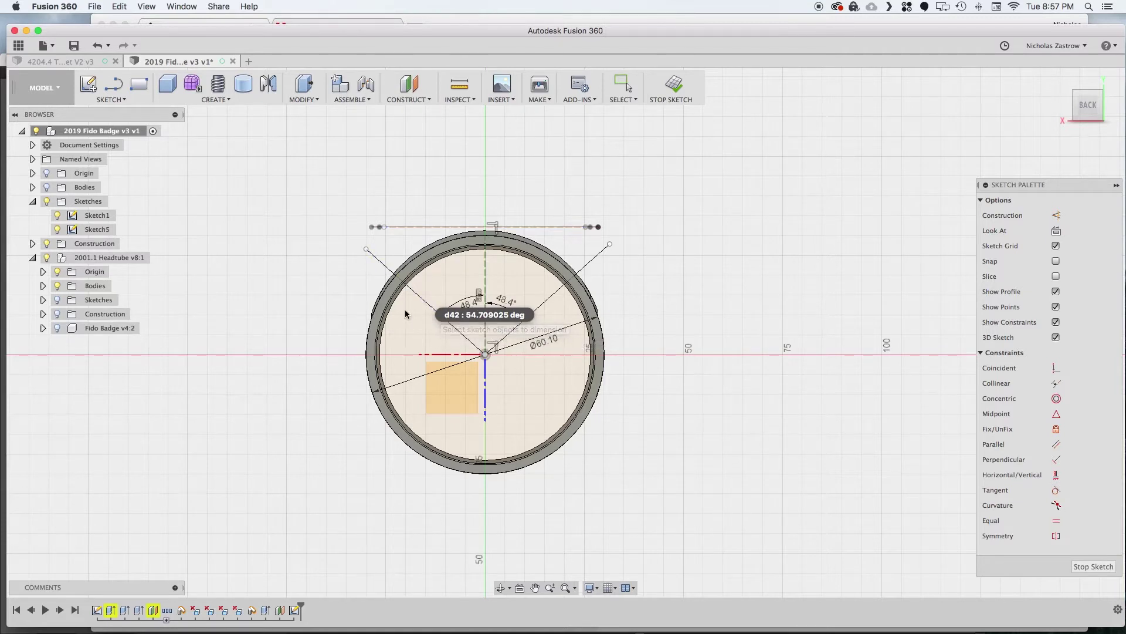
key("t")
left_click(380, 261)
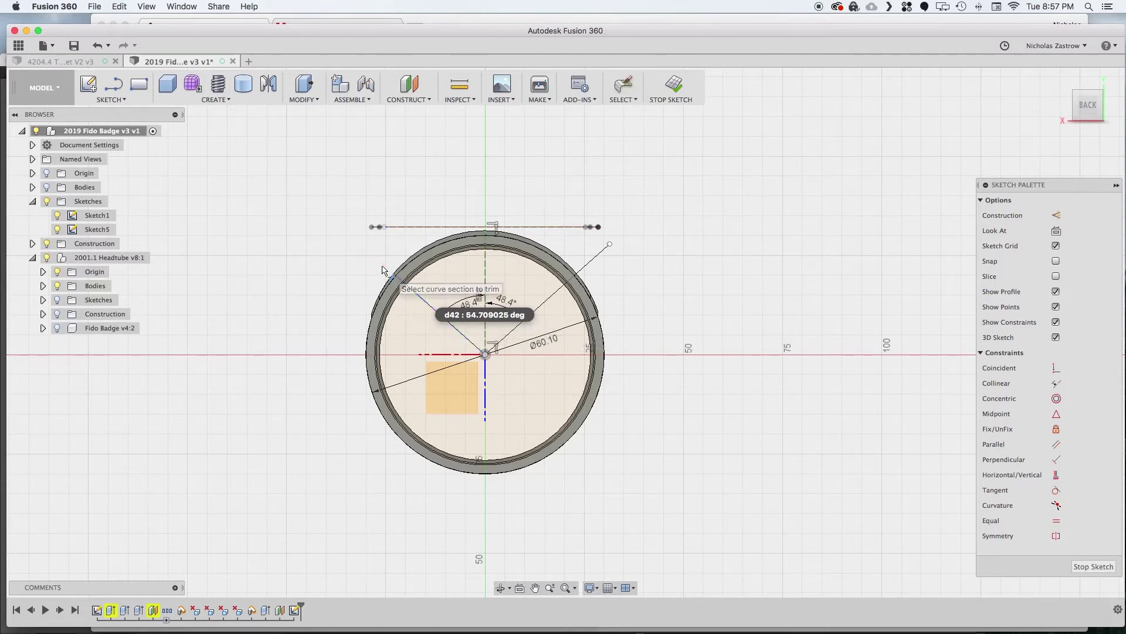
- Trim the right line at the ring and place sketch points at both line-circle intersections
left_click(598, 257)
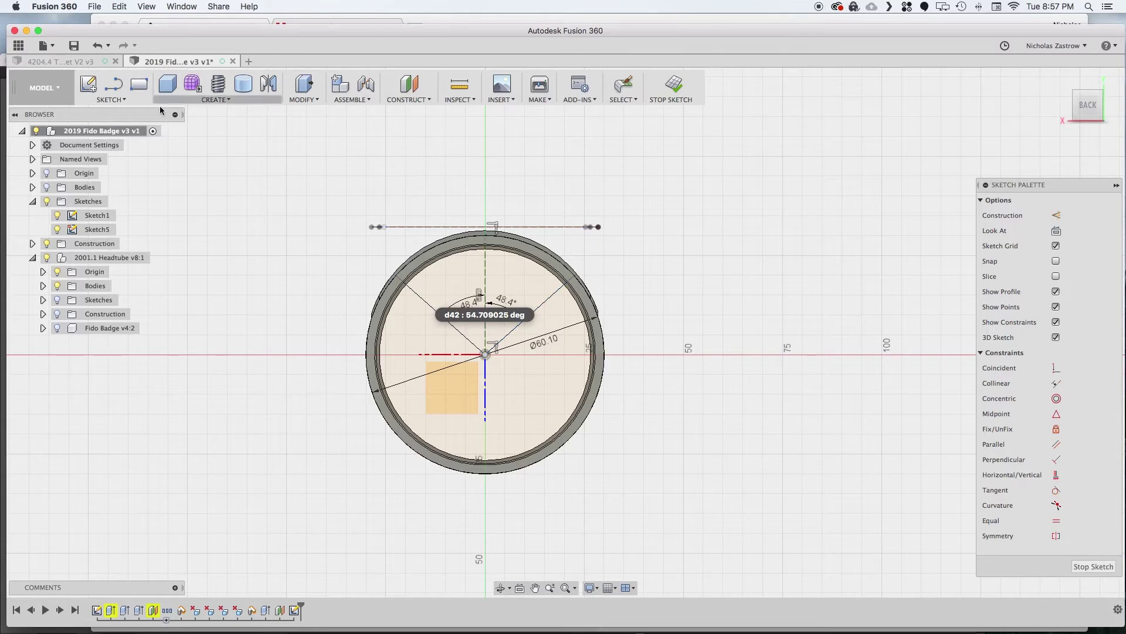
left_click(111, 99)
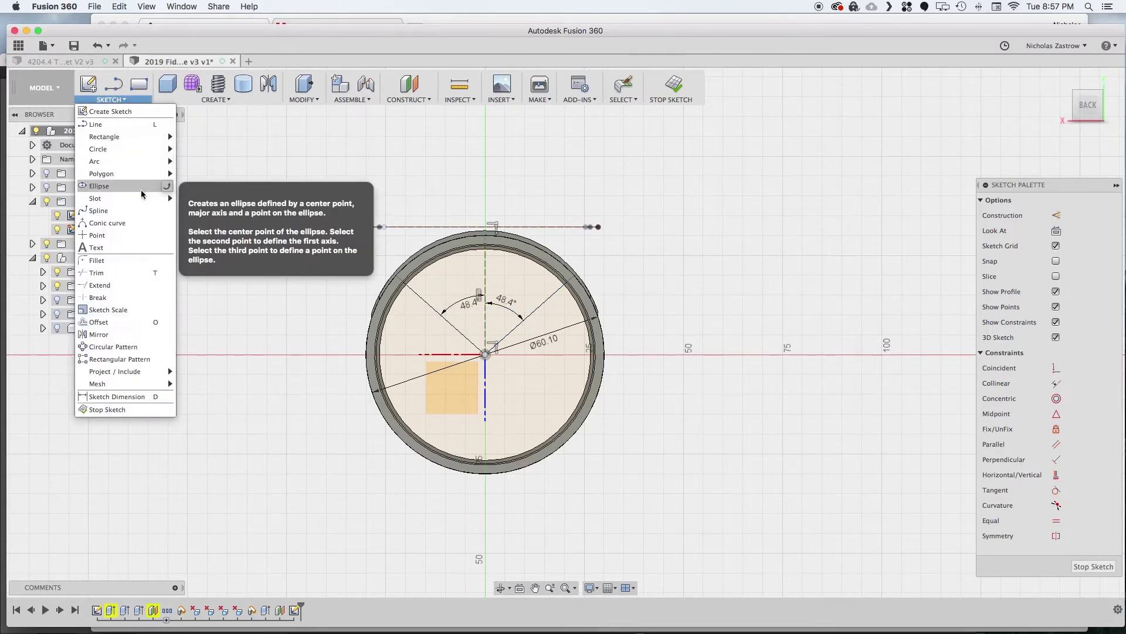
left_click(113, 234)
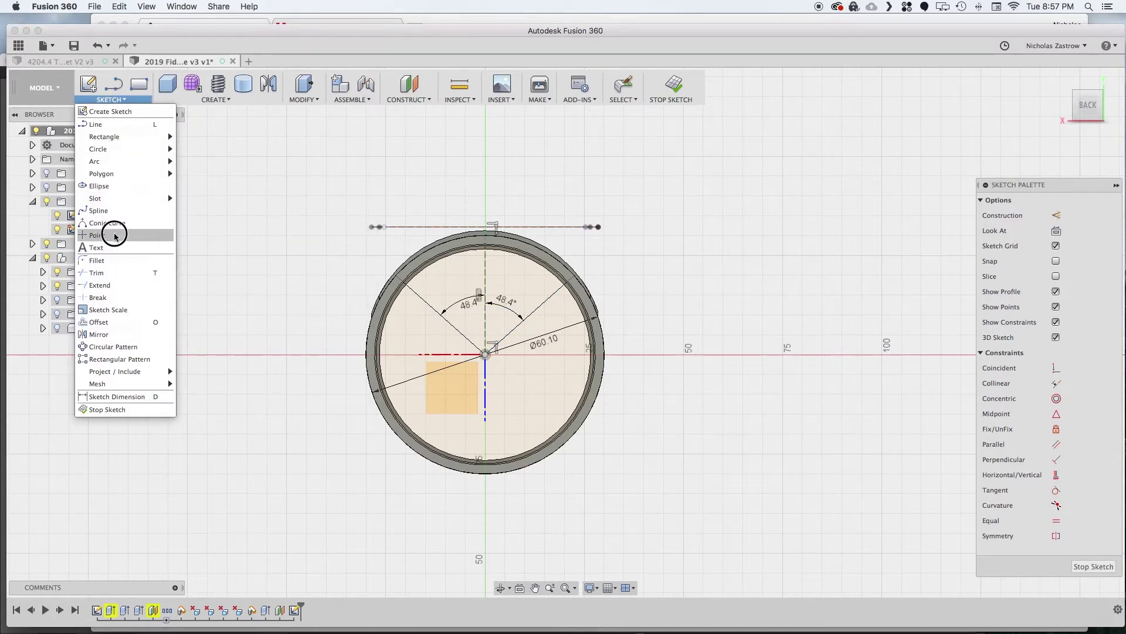
left_click(397, 275)
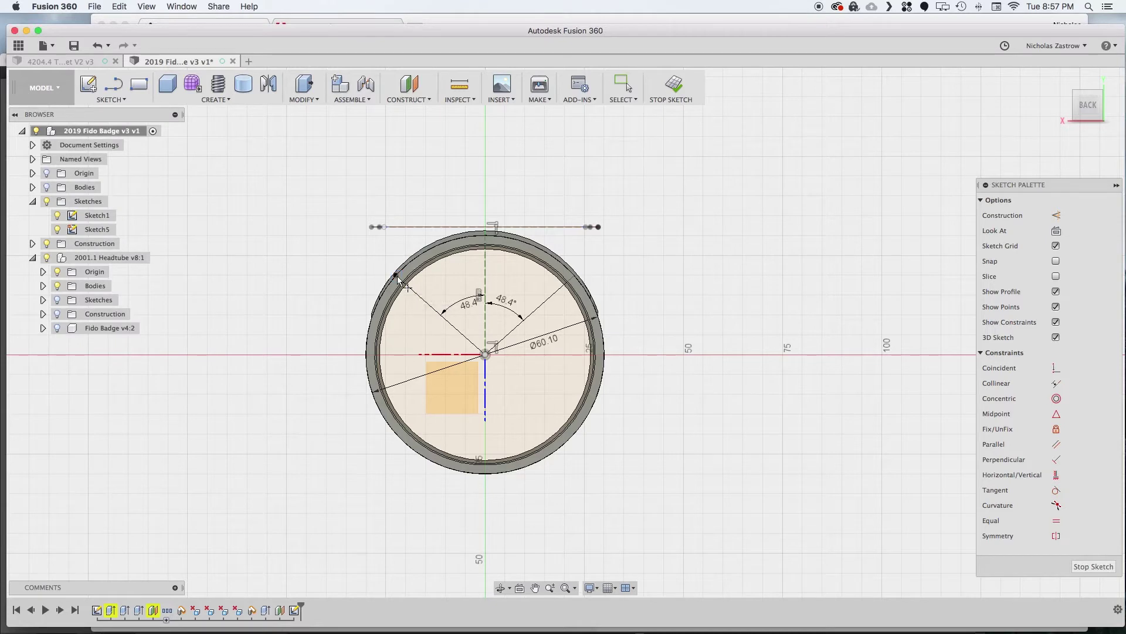
left_click(575, 275)
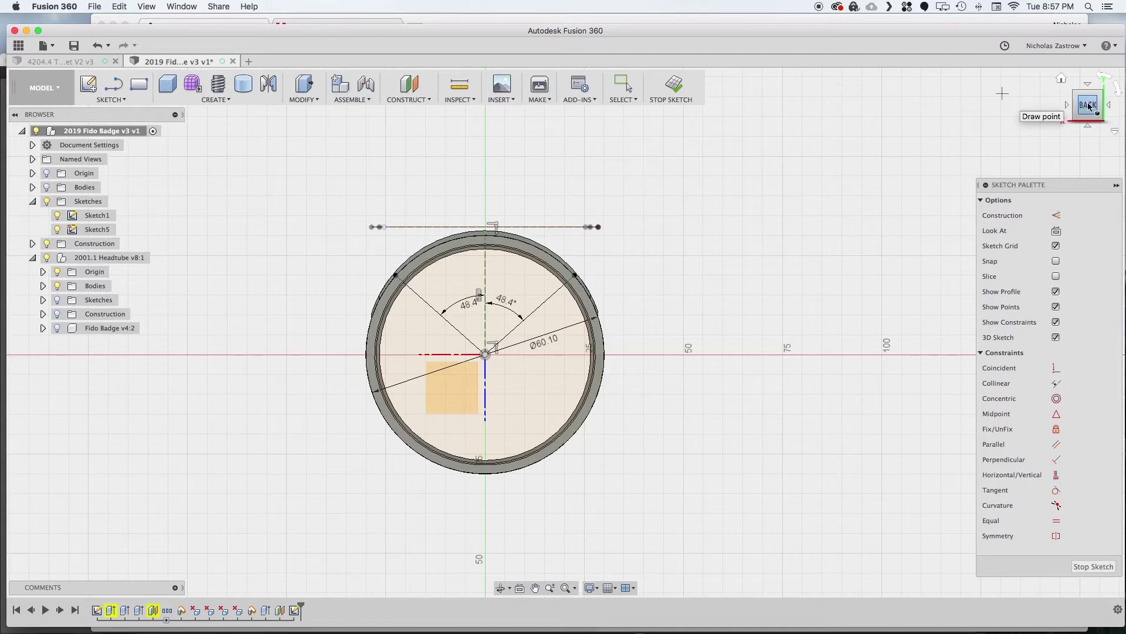
- Add two sketch points, then create a plane offset -38.1 mm into the tube from its end face
left_click(1074, 92)
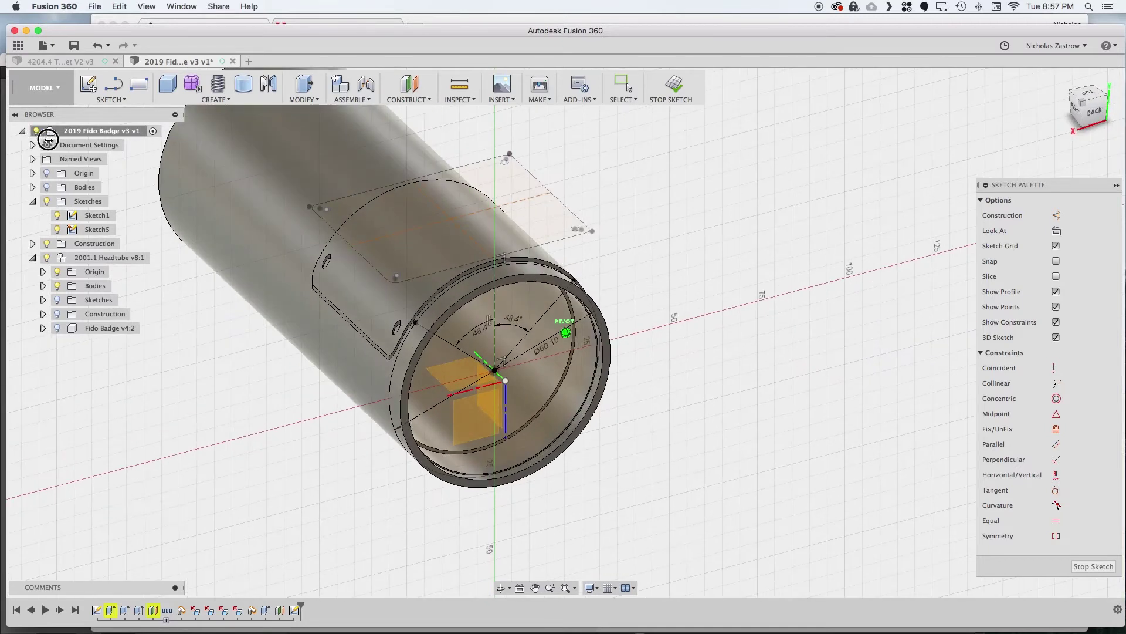
left_click(414, 322)
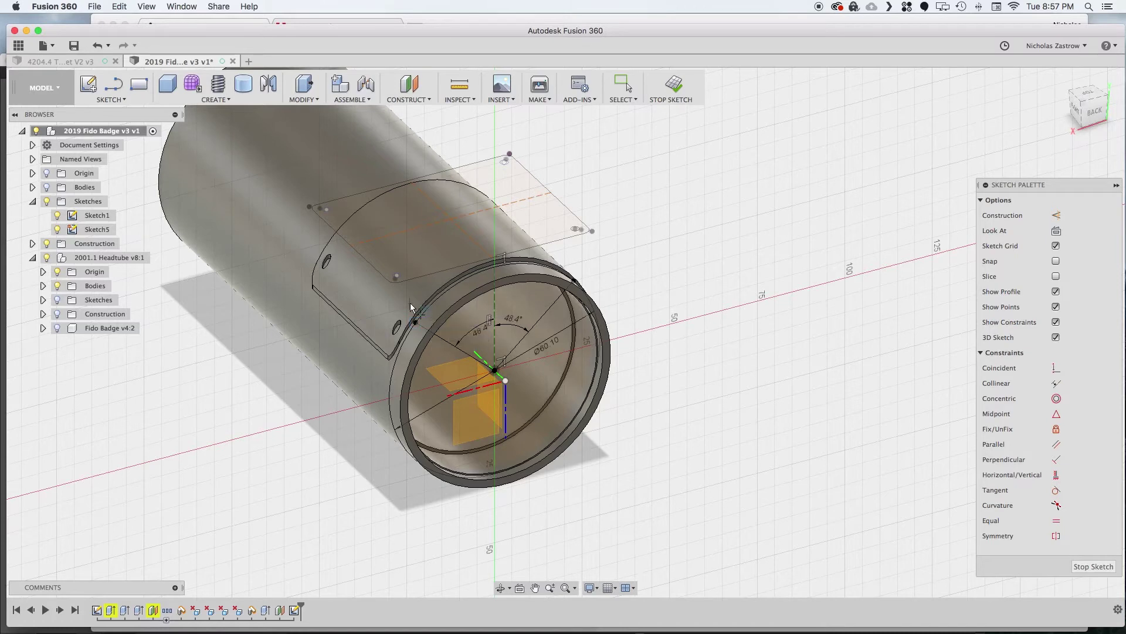
left_click(396, 274)
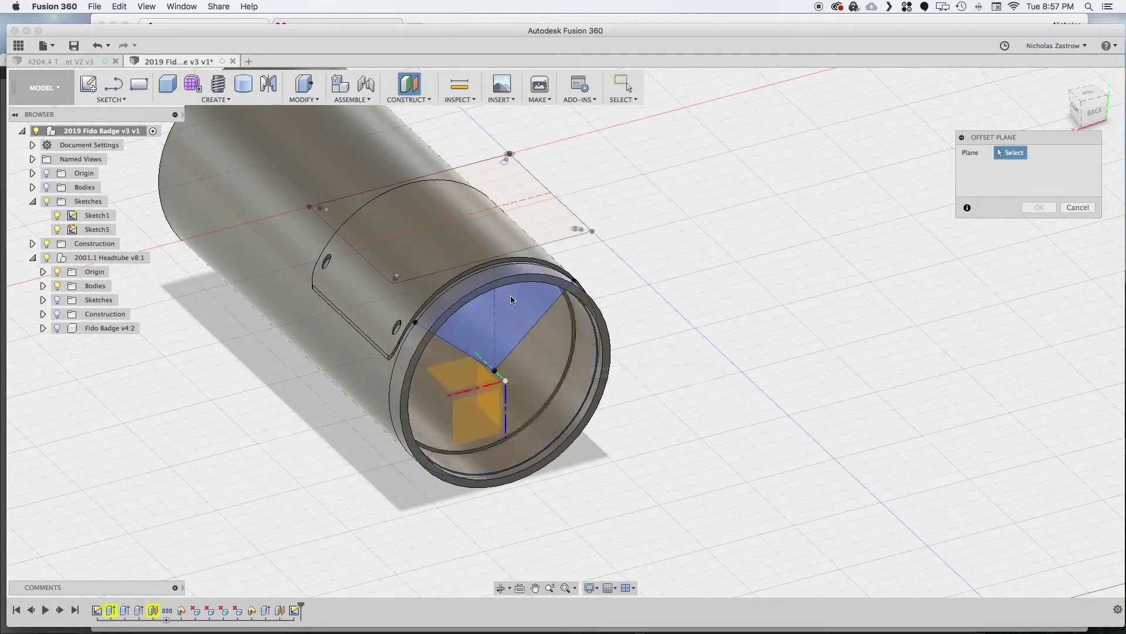
left_click(440, 350)
left_click_drag(504, 394, 425, 360)
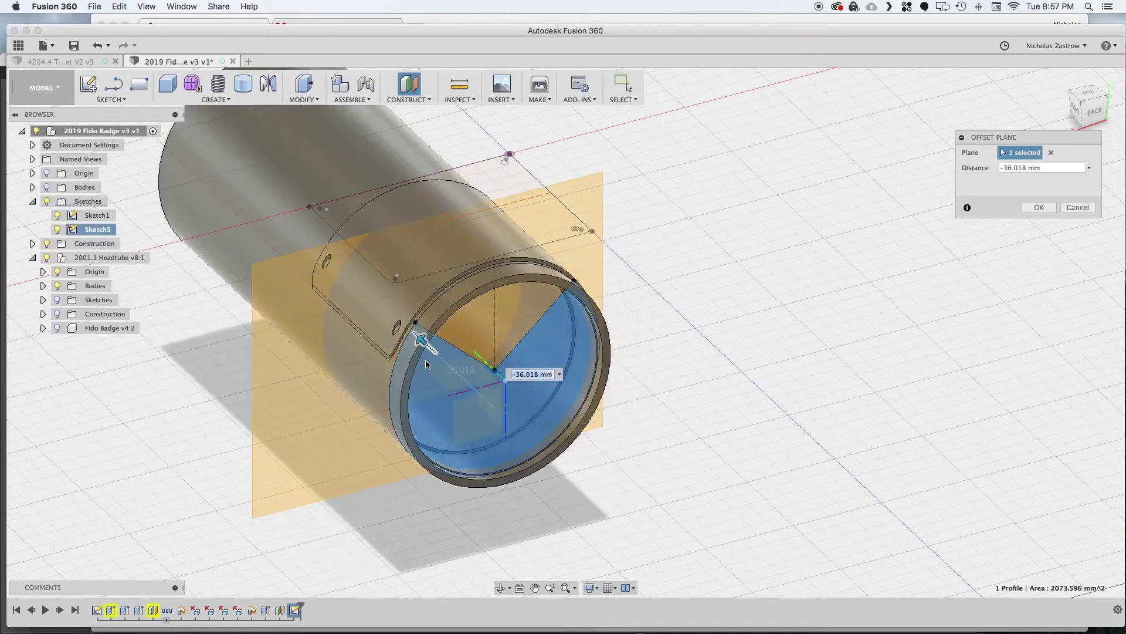
type("-38.1")
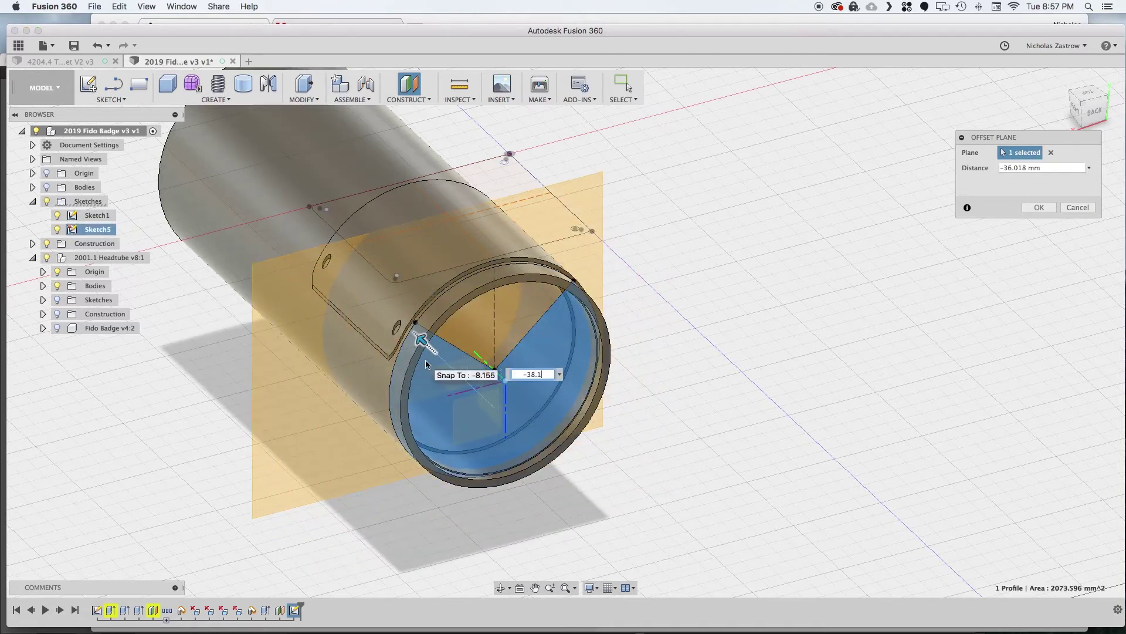
key("Return")
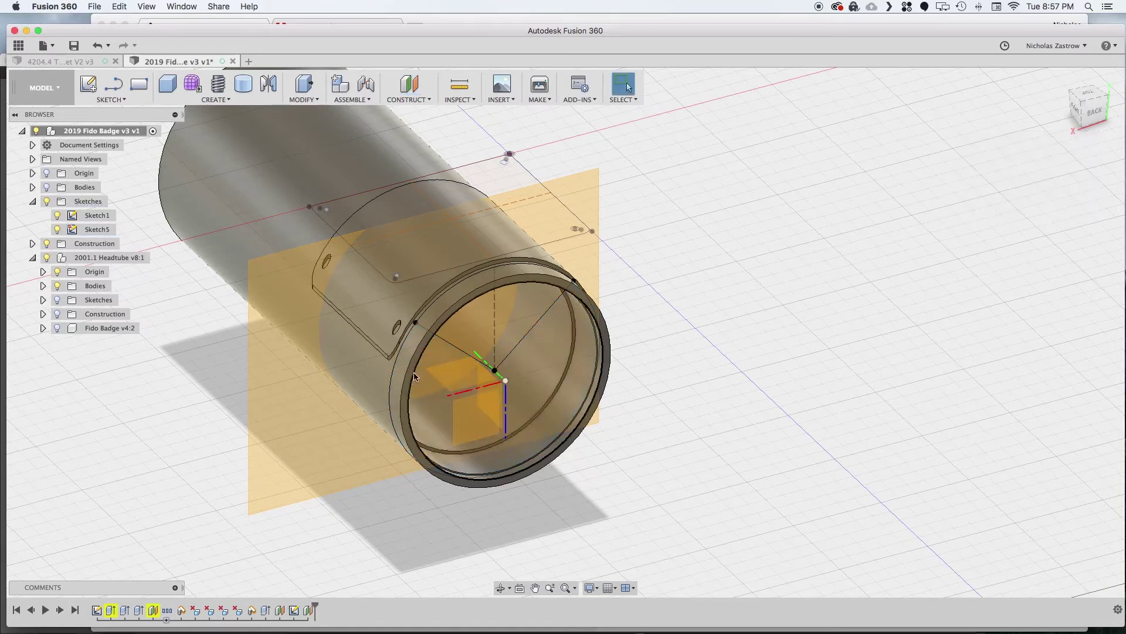
- Sketch on the offset plane and project both angled wedge lines onto it as Sketch6
left_click(89, 85)
key("p")
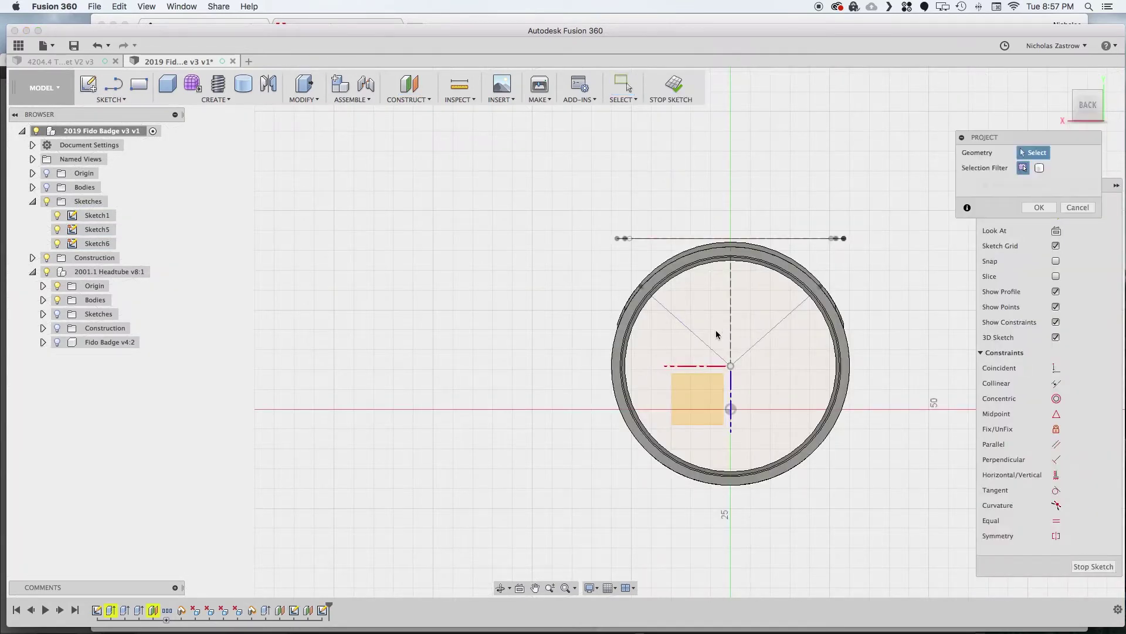
left_click(704, 339)
left_click(786, 330)
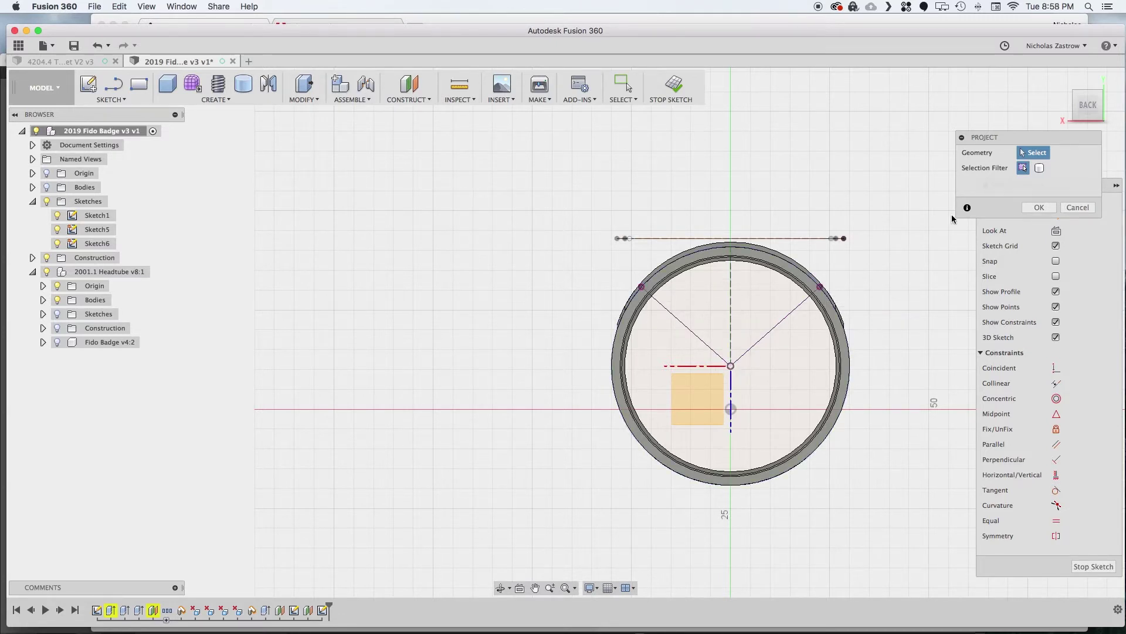
left_click(1039, 207)
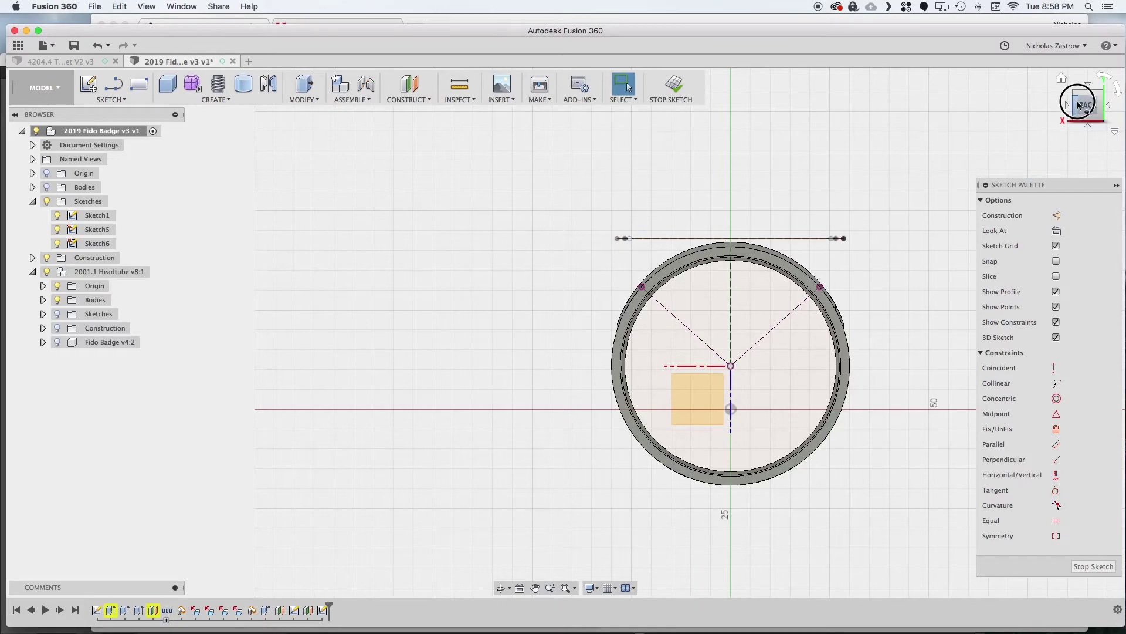
left_click_drag(1087, 106, 1093, 113)
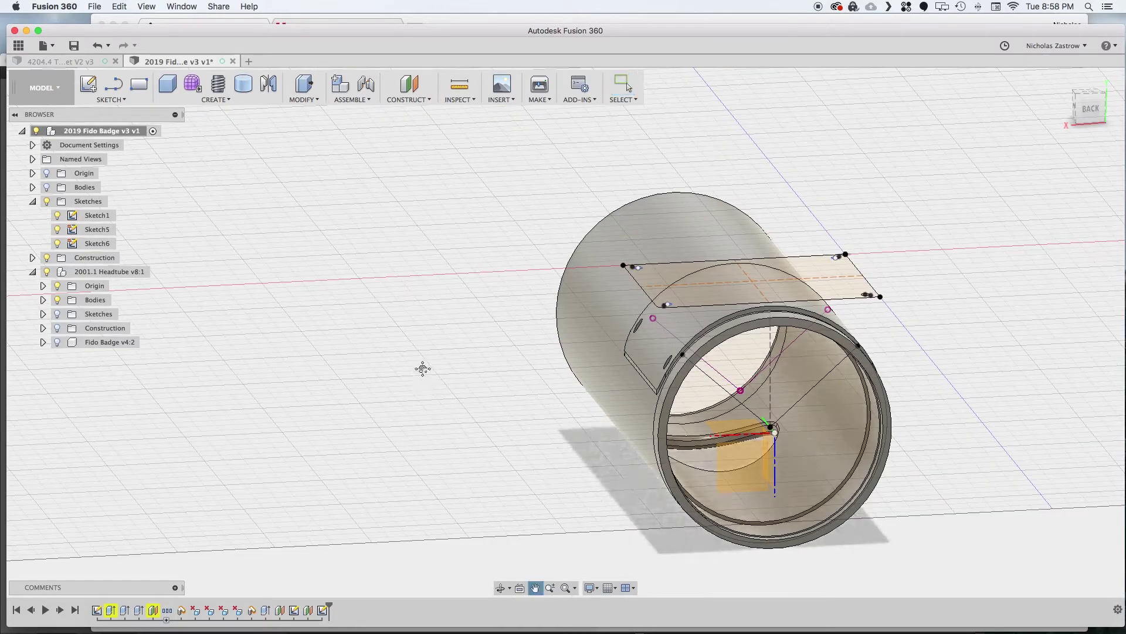
- Hide the Construction folder's planes and start a new machining setup for the tube
mouse_move(422, 367)
middle_mouse_down()
mouse_move(327, 314)
mouse_move(315, 360)
mouse_move(297, 345)
mouse_move(363, 349)
mouse_move(352, 320)
mouse_move(343, 349)
mouse_move(358, 328)
middle_mouse_up()
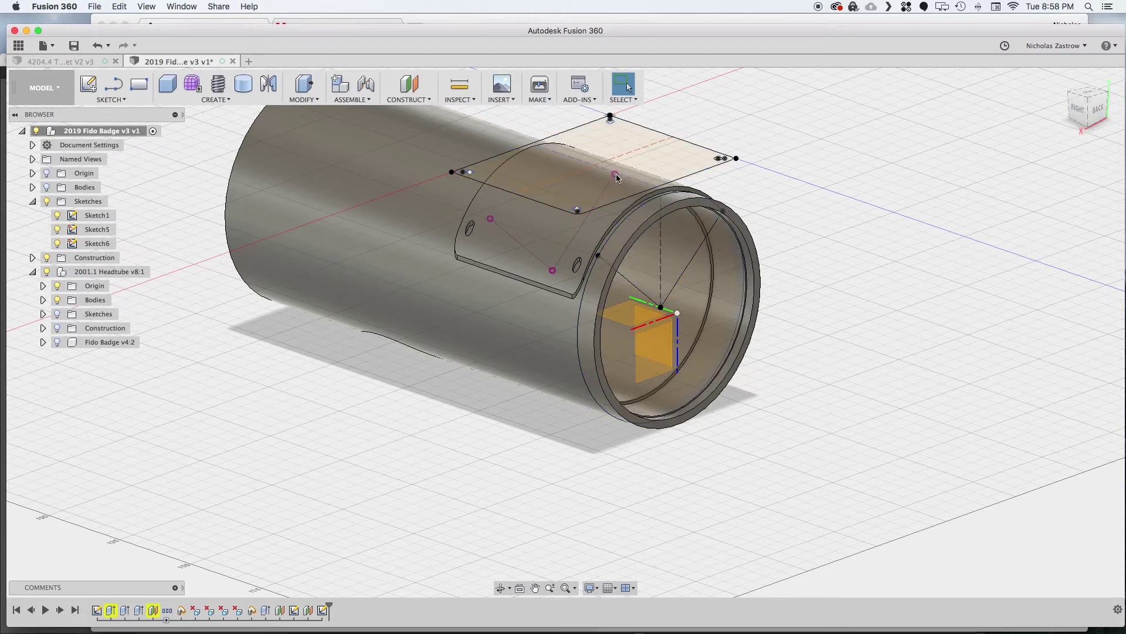
left_click(49, 260)
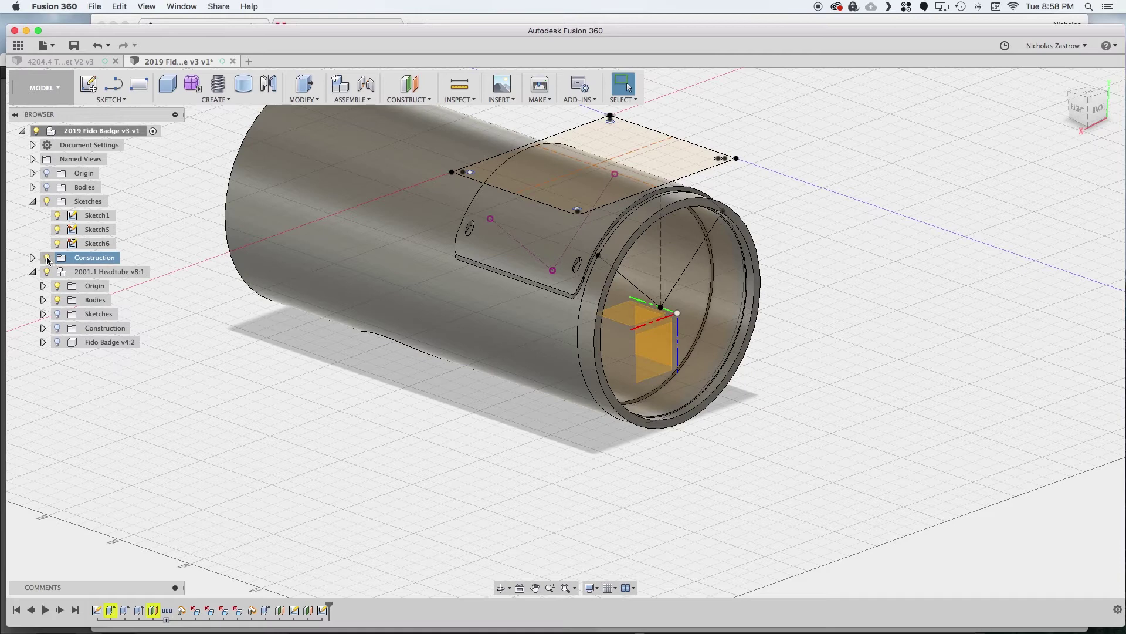
left_click(48, 259)
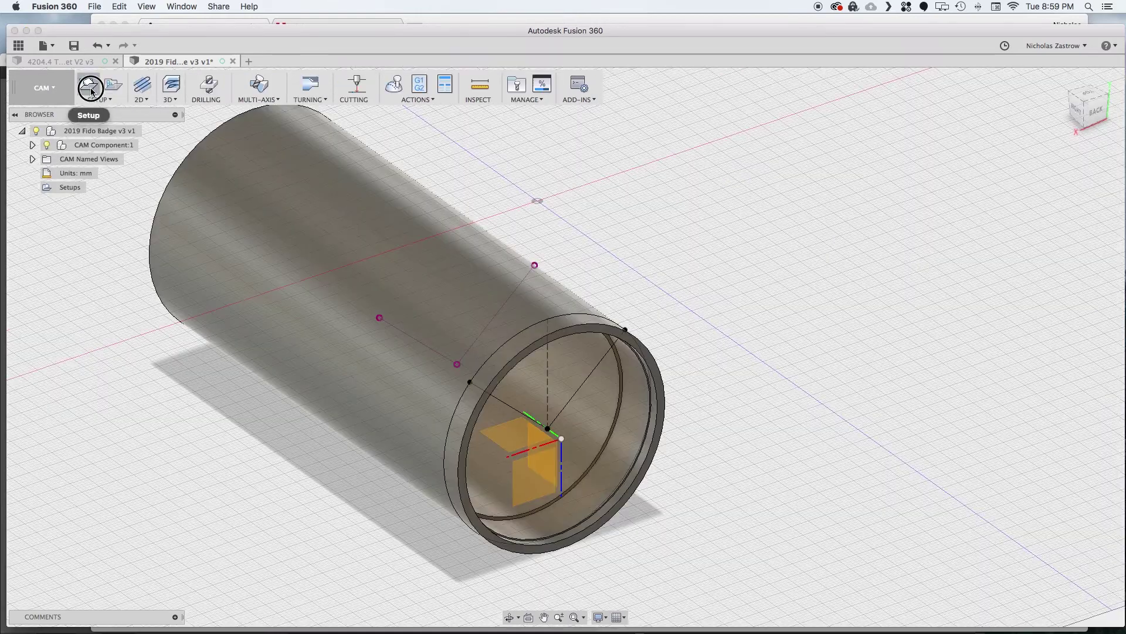
left_click(90, 88)
- Set Setup2's stock mode to From solid using the tube body (60.1 × 60.1 × 130 mm)
left_click(969, 175)
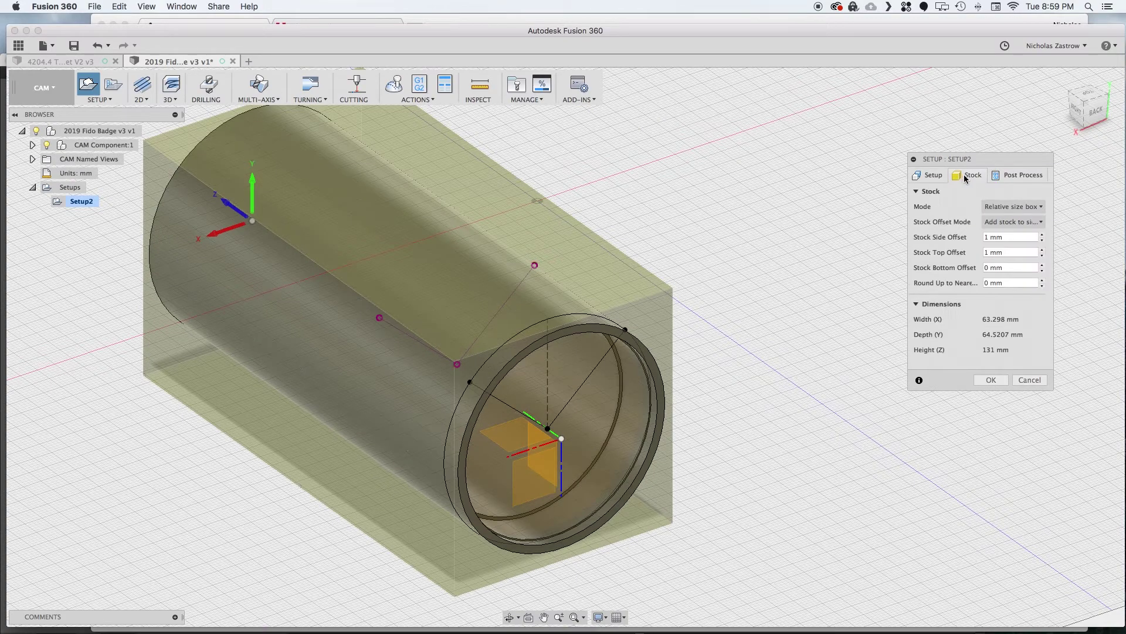
left_click(997, 207)
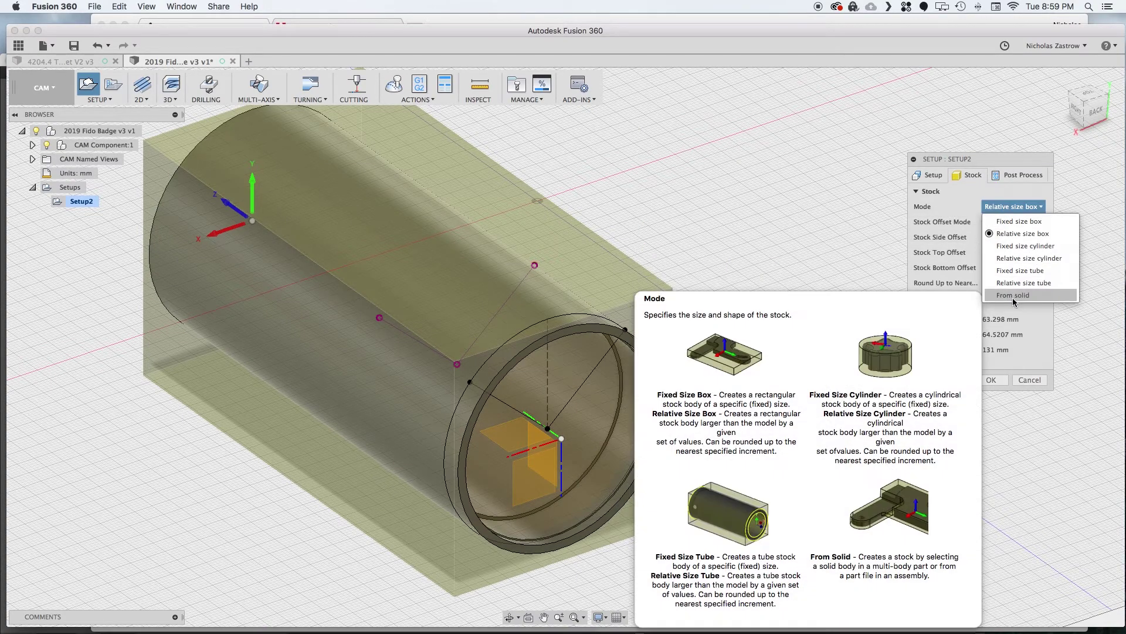
left_click(1013, 295)
left_click(382, 394)
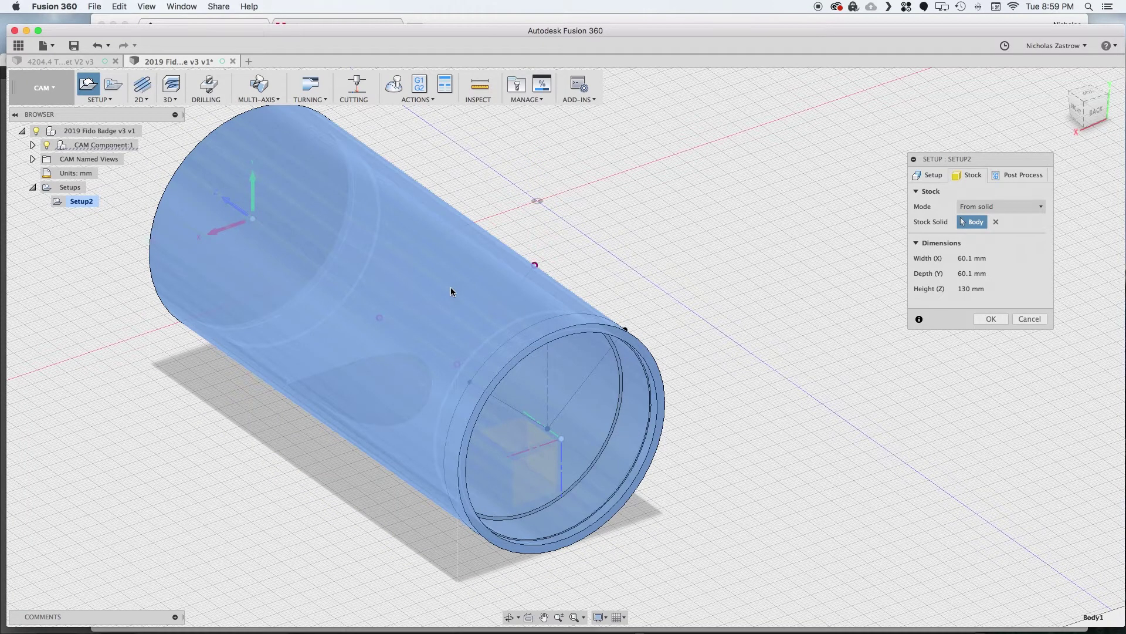
left_click(933, 176)
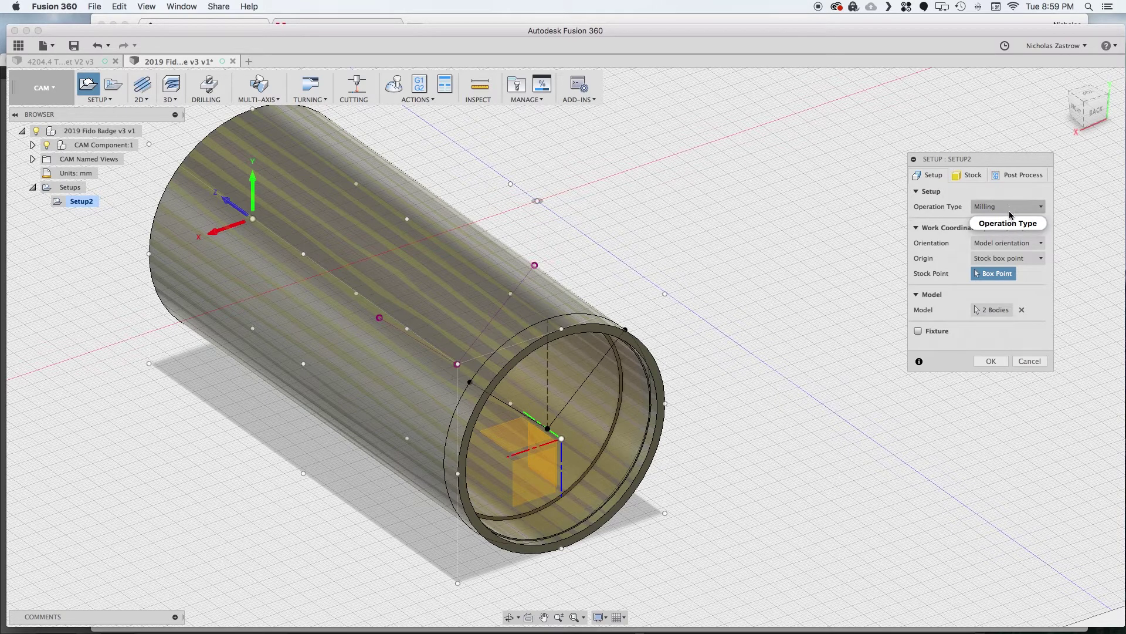
- Orient the WCS by the angled sketch line and a cylinder face, origin at the rim stock point
left_click(1009, 243)
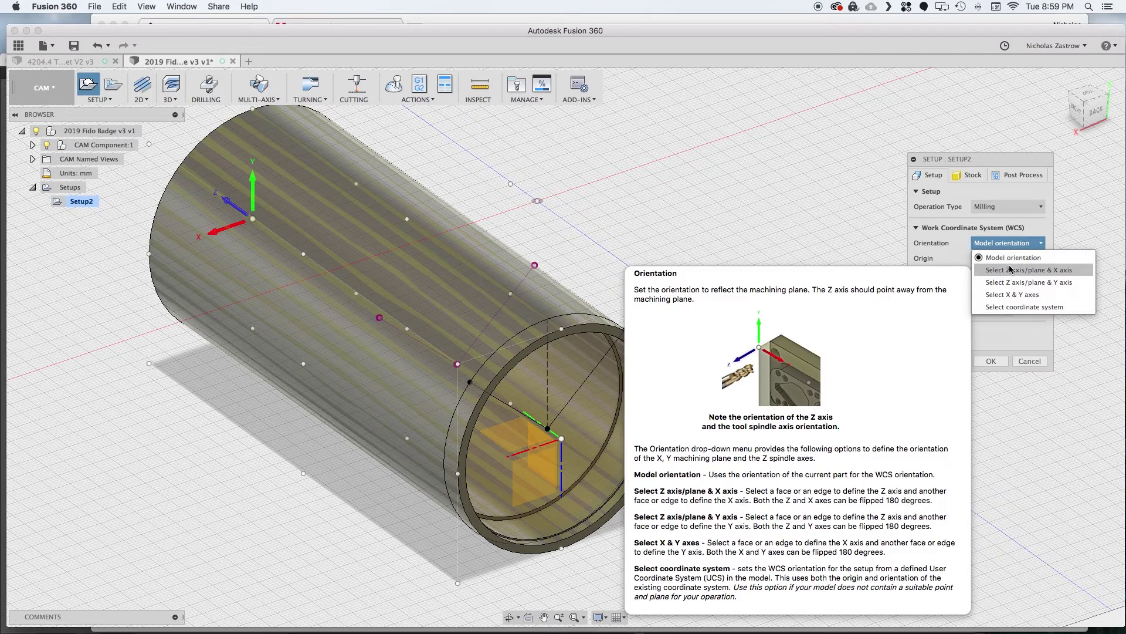
left_click(1010, 270)
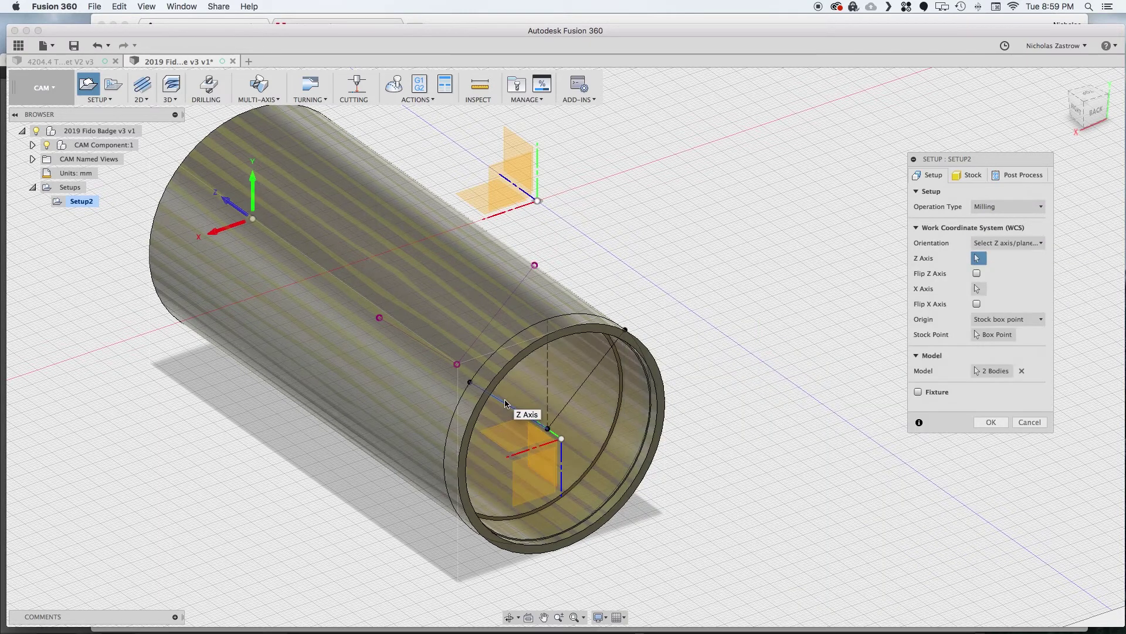
left_click(505, 403)
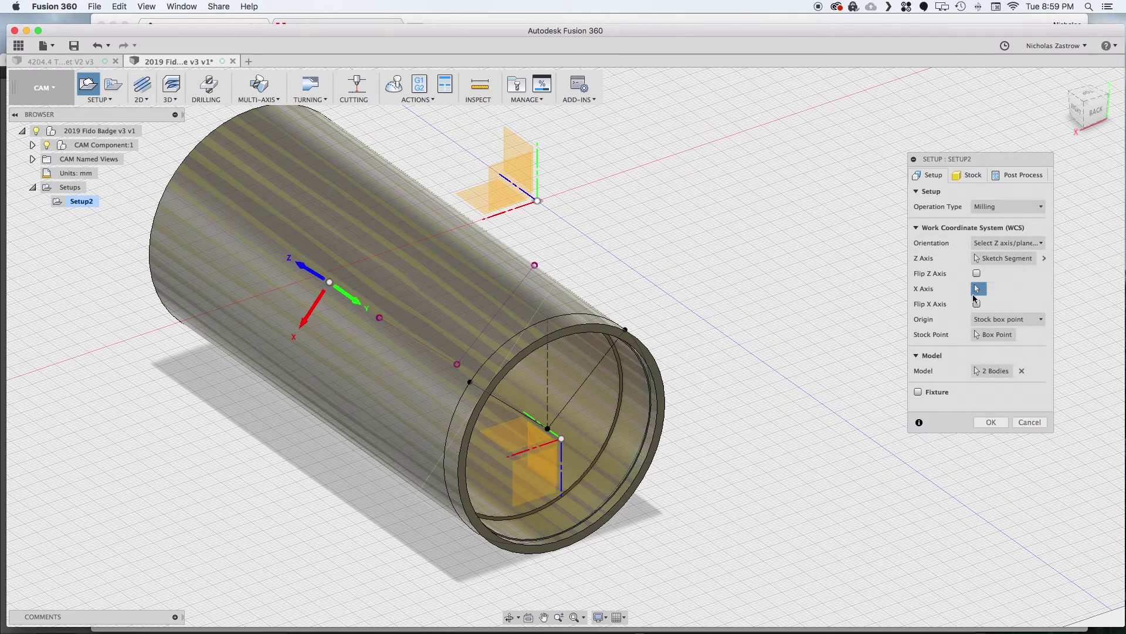
left_click(419, 315)
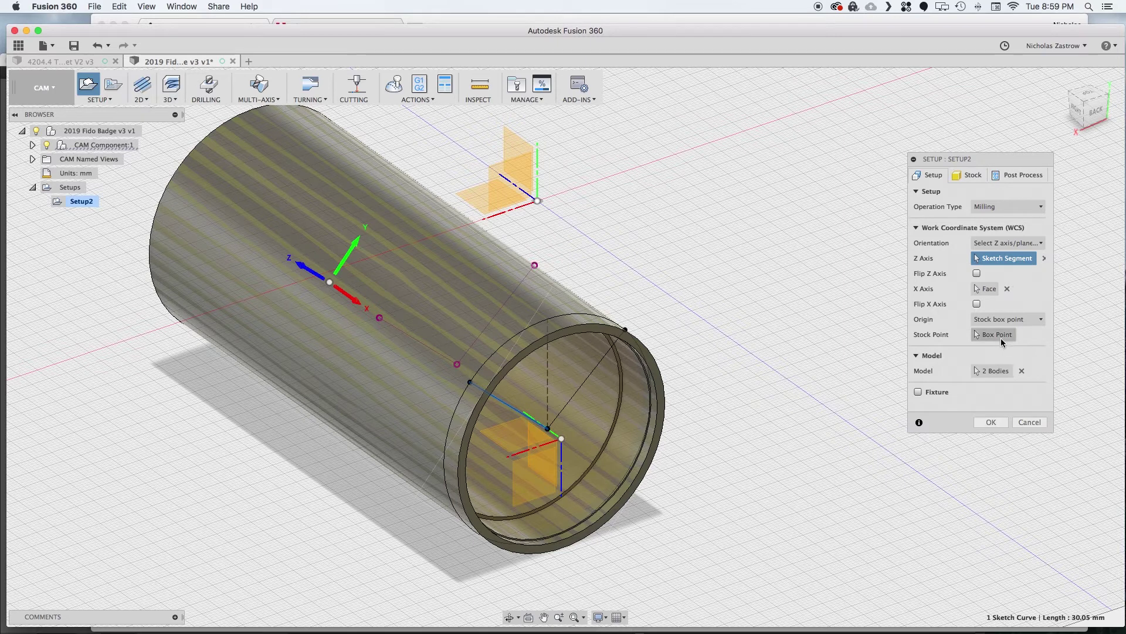
left_click(996, 334)
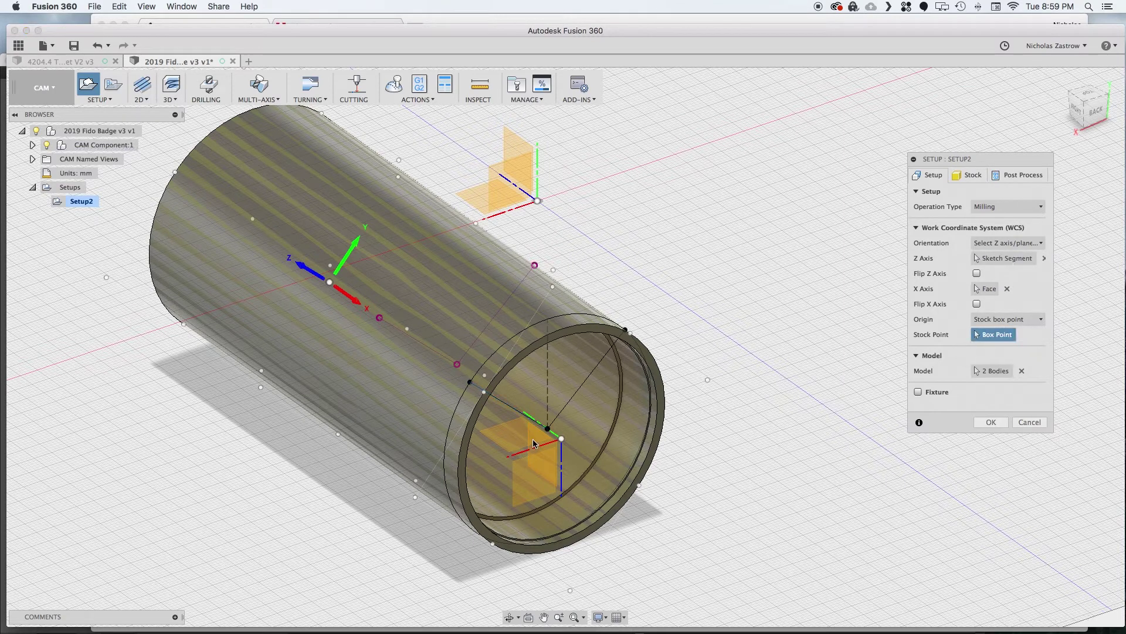
left_click(485, 392)
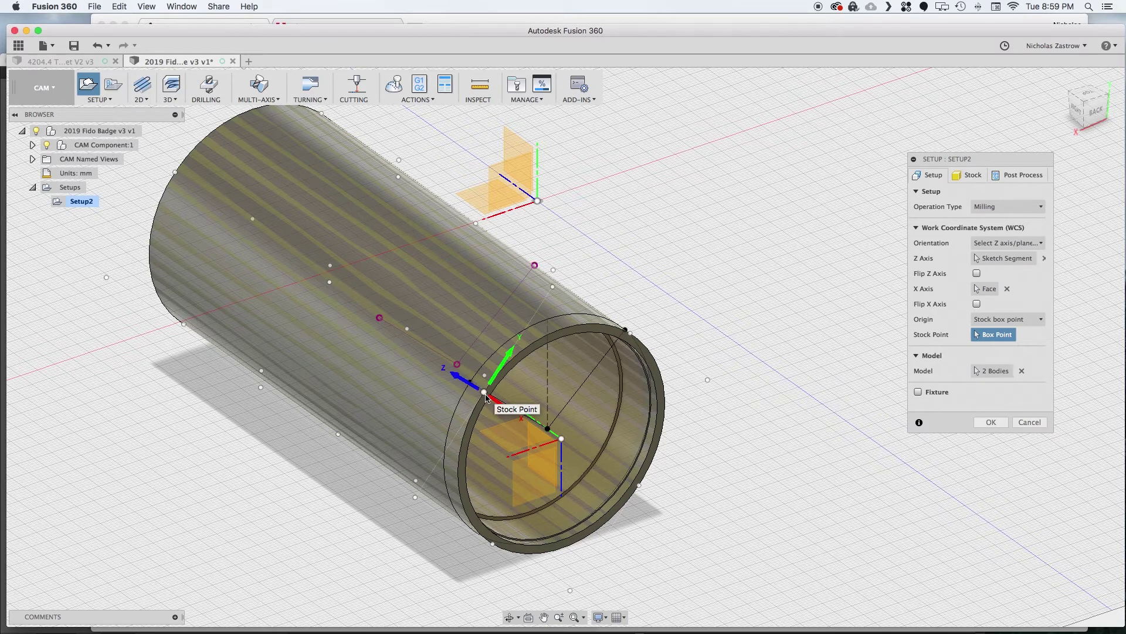
left_click(991, 422)
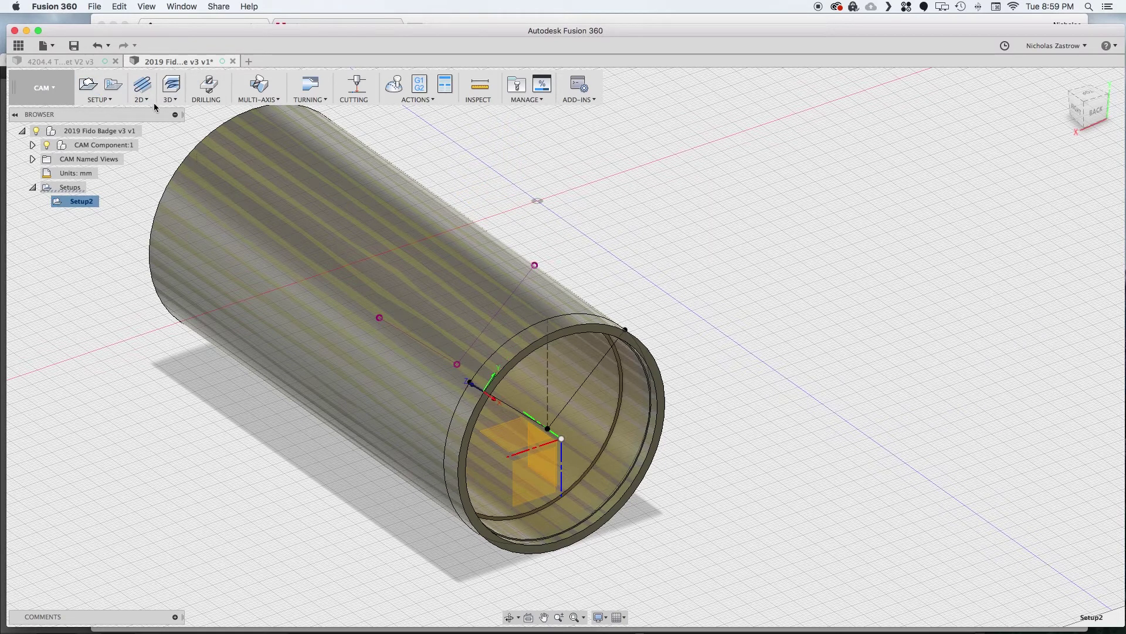
- Start a drilling operation using the document's #92 Ø6.35 mm center drill
left_click(209, 86)
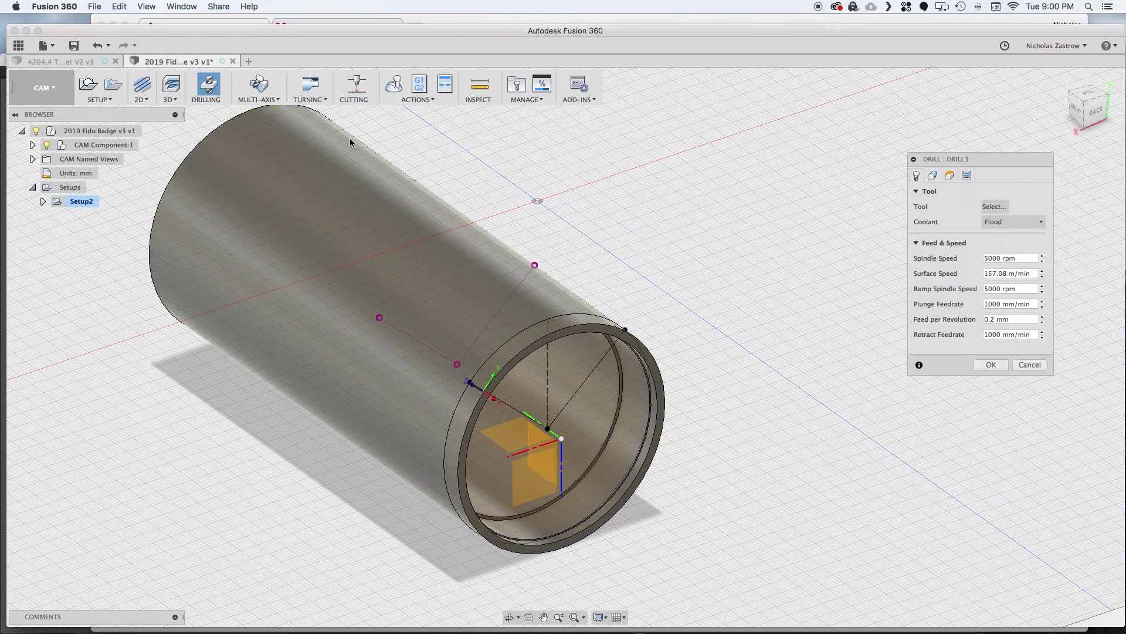
left_click(992, 206)
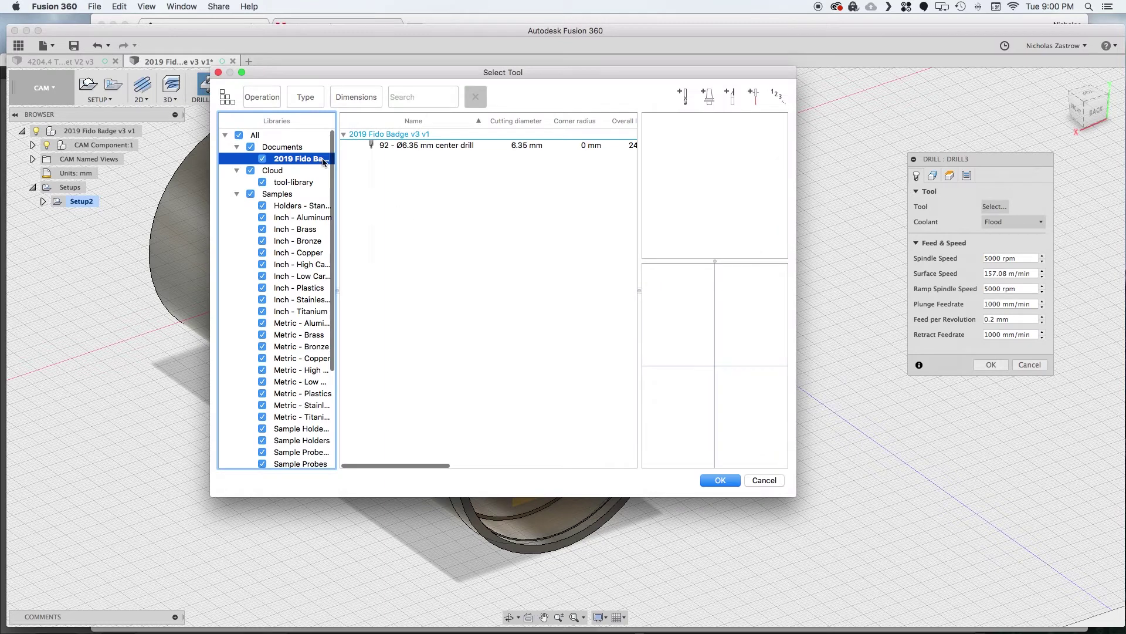
left_click(411, 154)
left_click(708, 468)
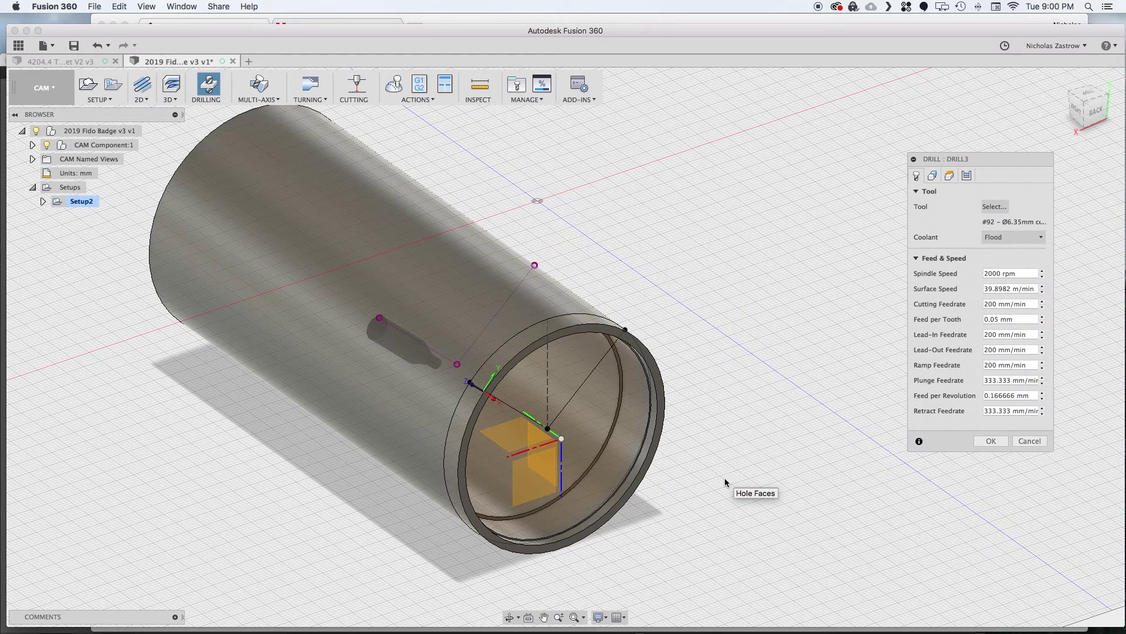
- Define the holes as two selected points on the tube
left_click(937, 176)
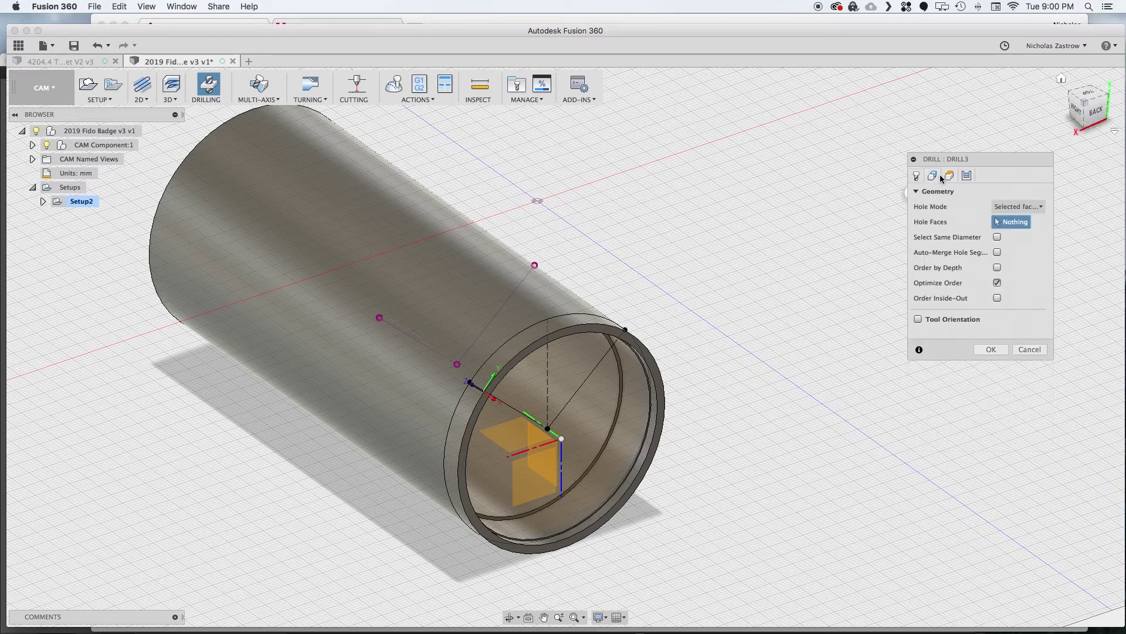
left_click(1020, 207)
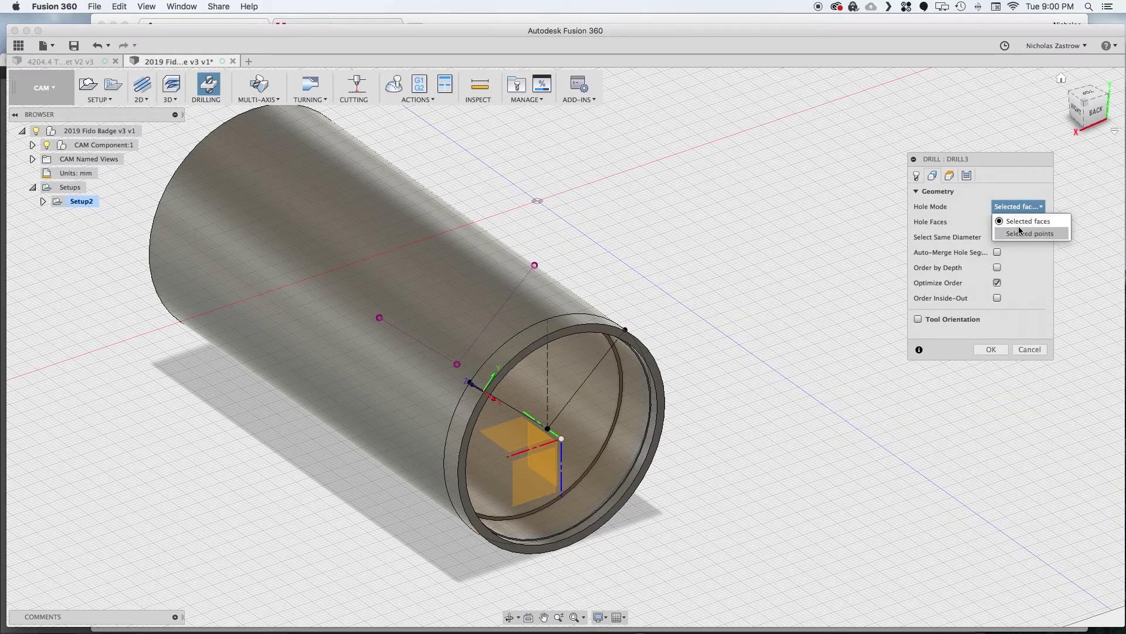
left_click(1021, 233)
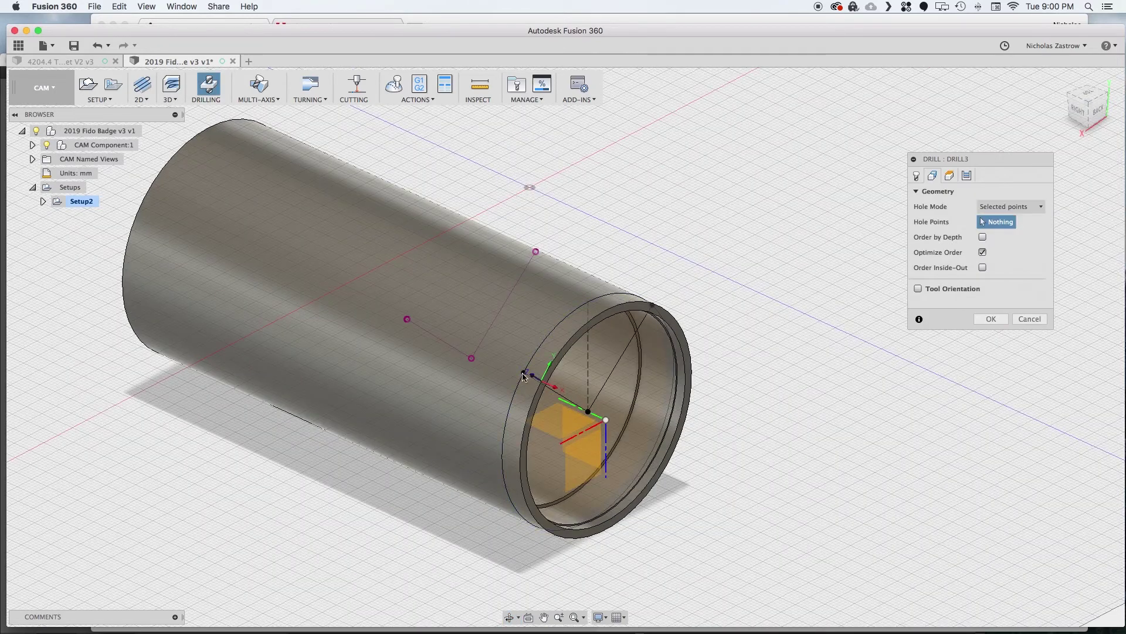
left_click(525, 375)
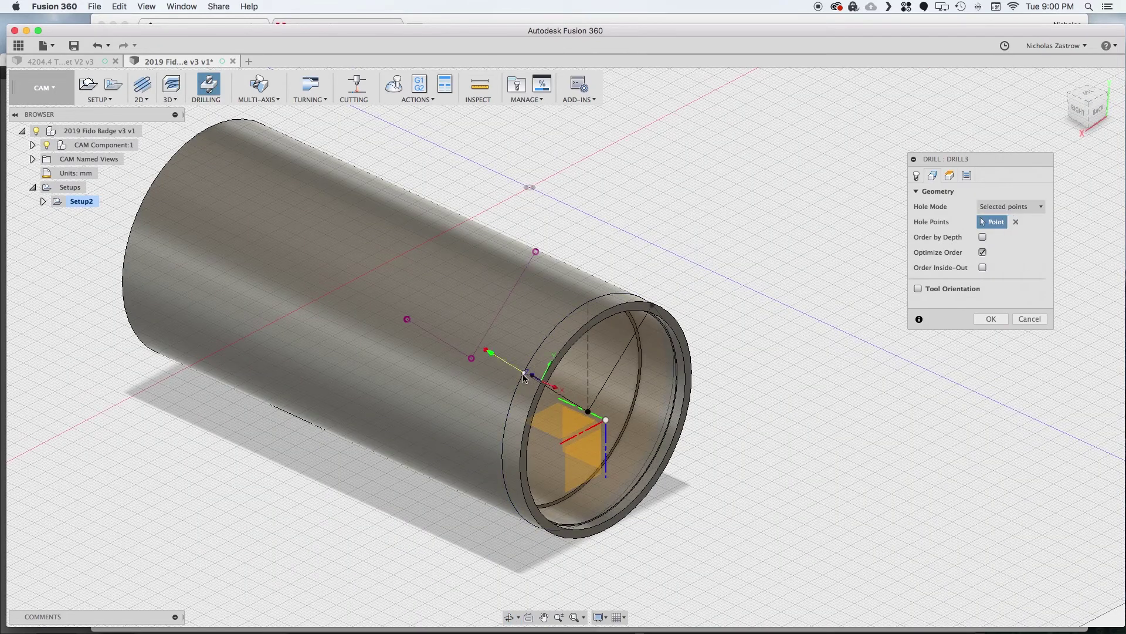
left_click(407, 319)
- Set the bottom height from hole top with a -2 offset and commit Drill3
left_click(950, 175)
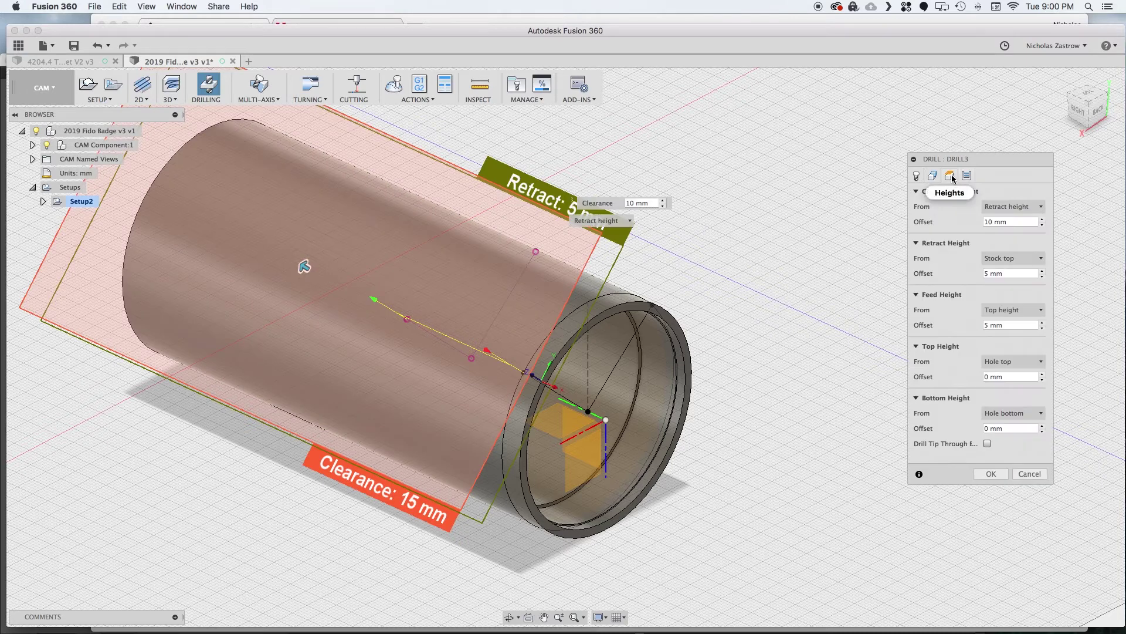
left_click(1020, 413)
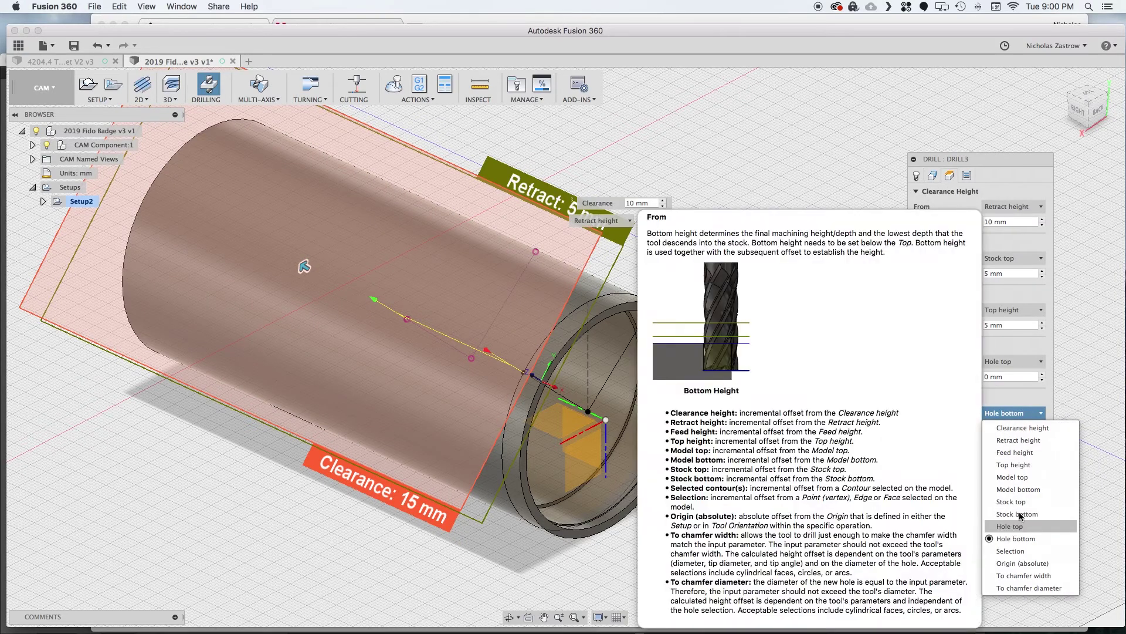
left_click(1009, 526)
left_click(1006, 428)
type("-2")
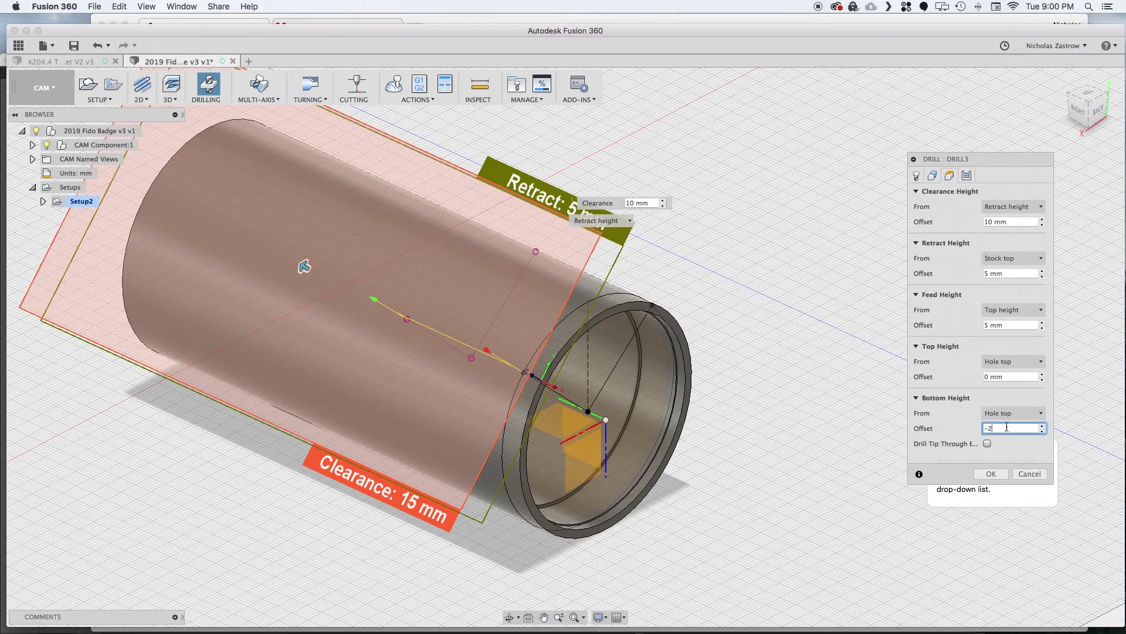
key("Return")
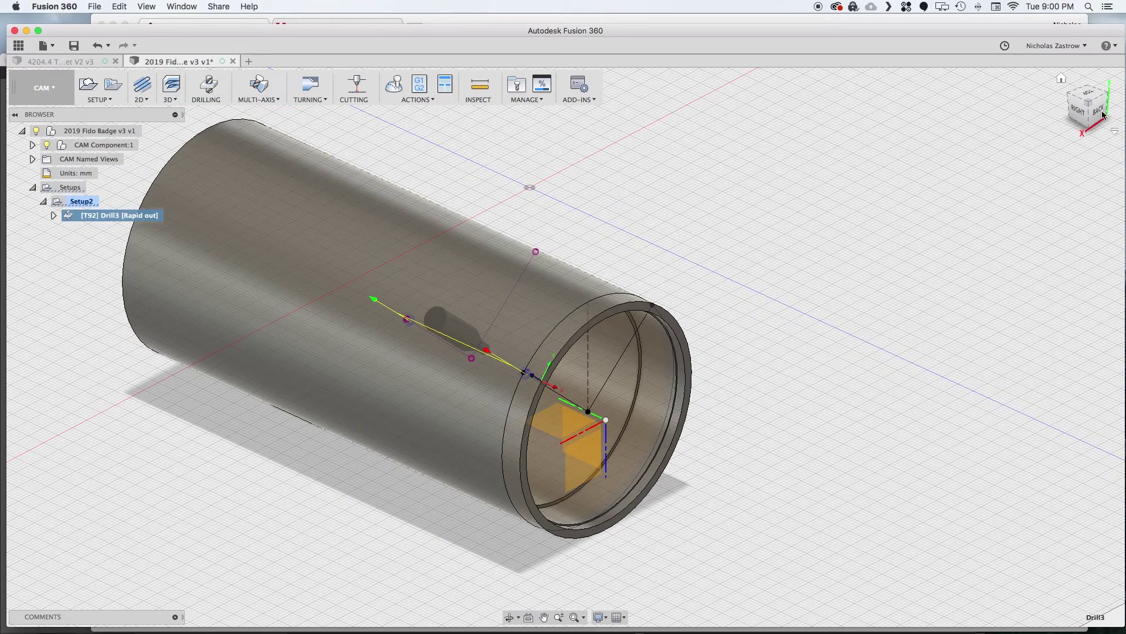
middle_click_drag(1062, 82, 1003, 97, "shift")
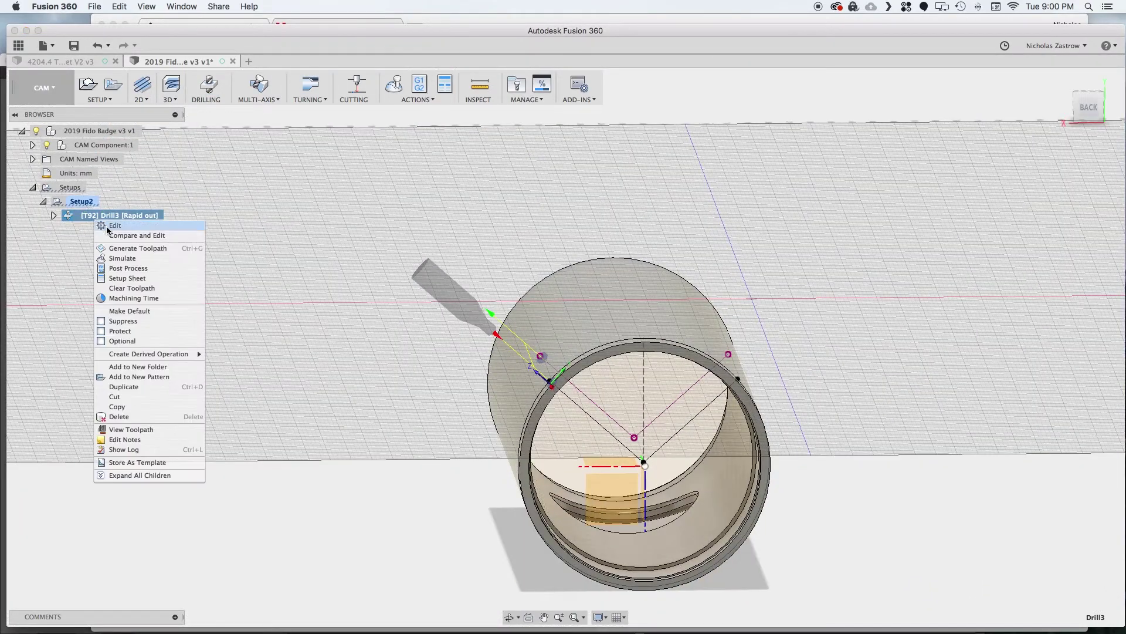
- Duplicate Drill3 and replace the copy's hole points with two rim points
left_click(124, 386)
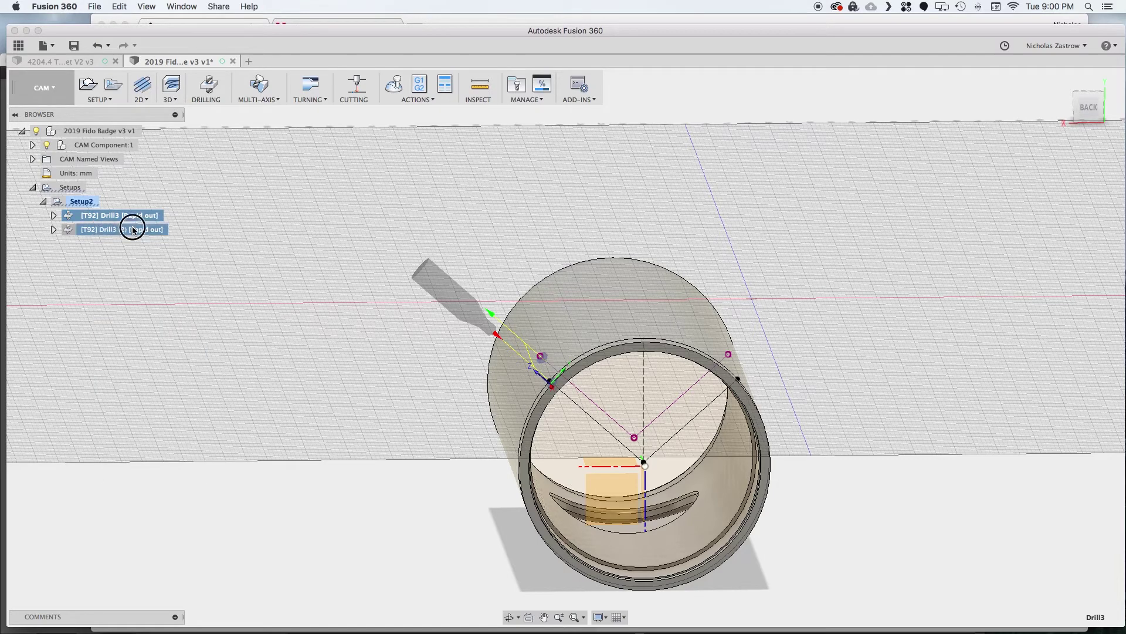
double_click(133, 229)
left_click(932, 176)
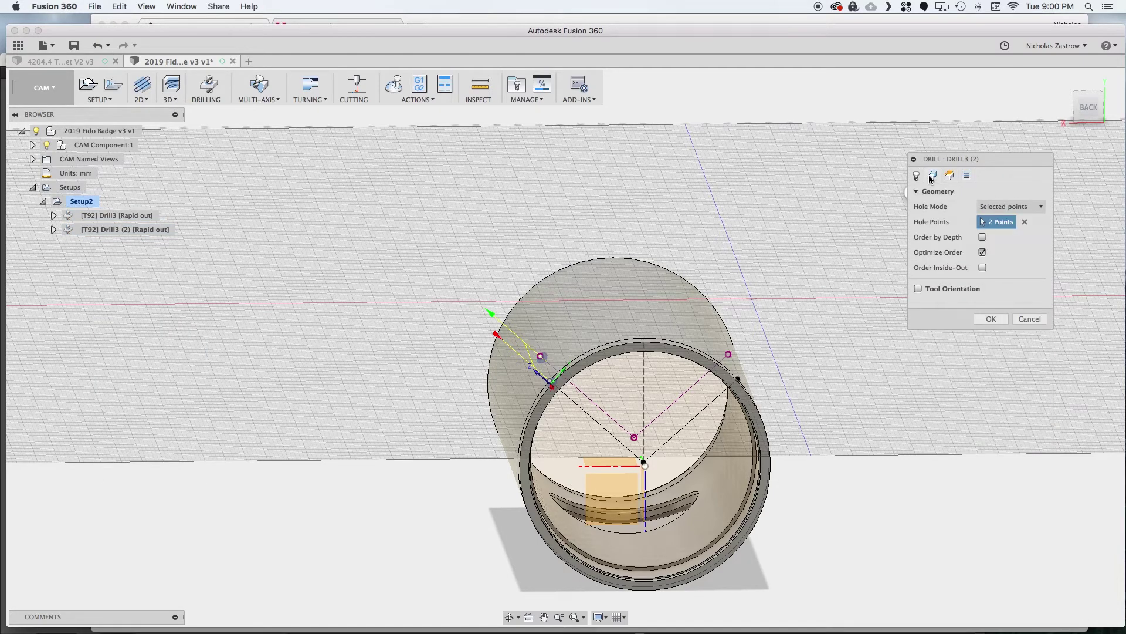
left_click(1025, 222)
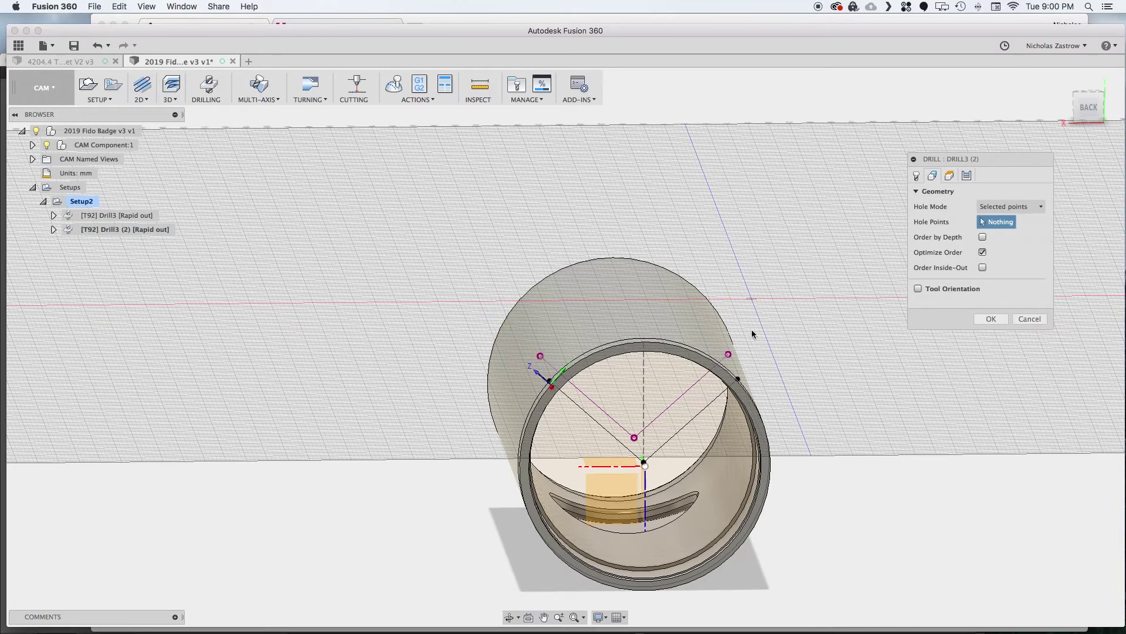
left_click(728, 353)
left_click(739, 379)
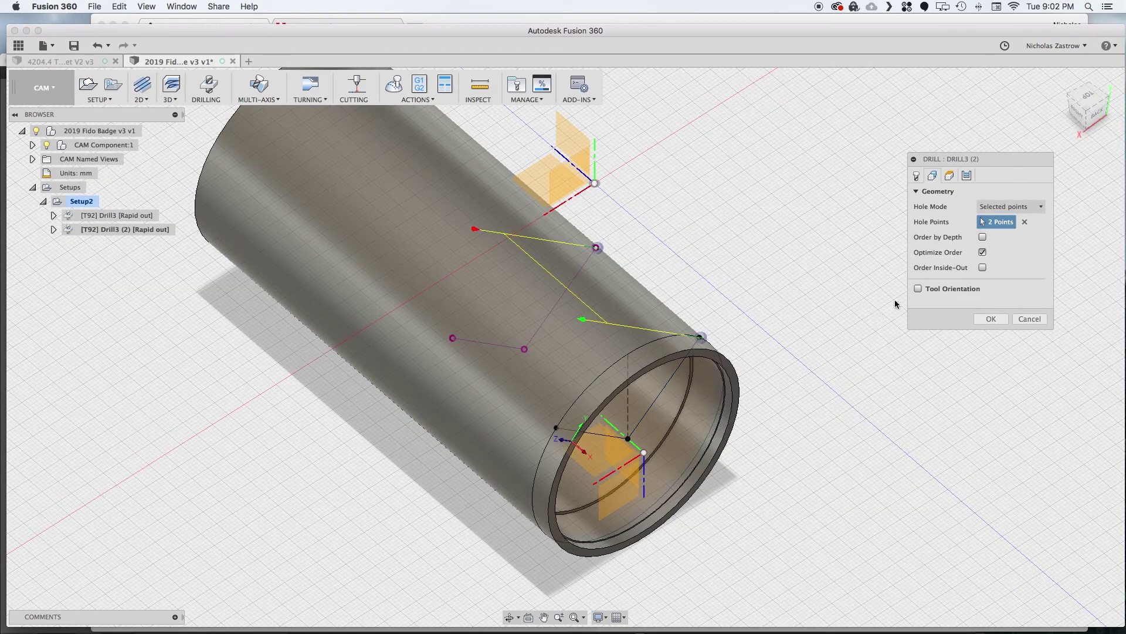
- Enable tool orientation with a stock box point origin and confirm Drill3 (2)
left_click(918, 288)
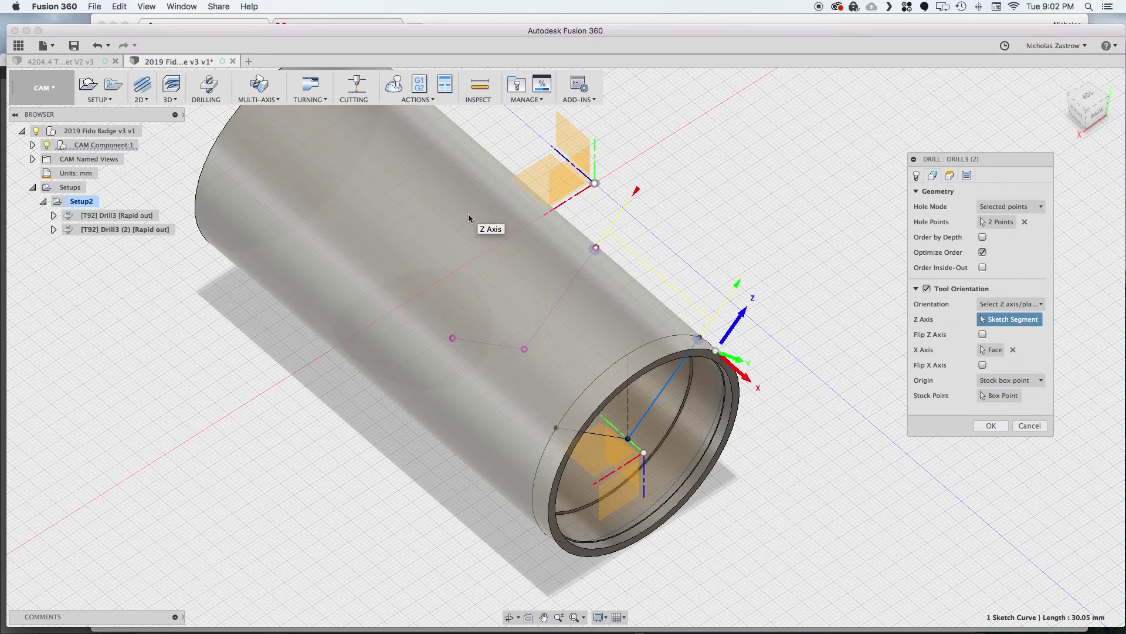
left_click(1003, 395)
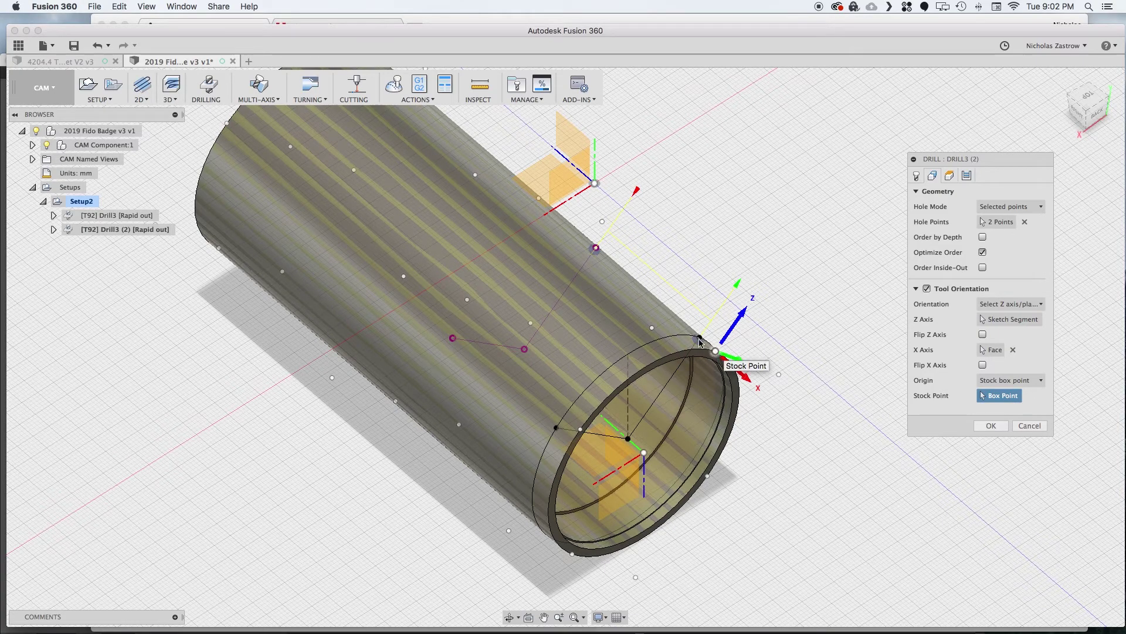
left_click(1094, 110)
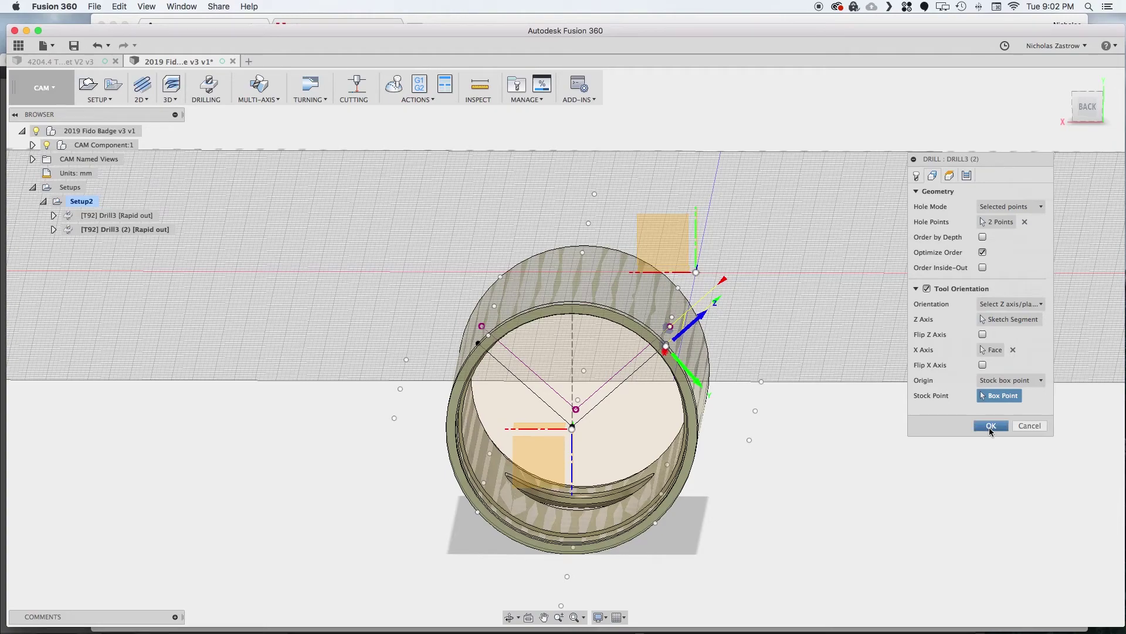
left_click(991, 427)
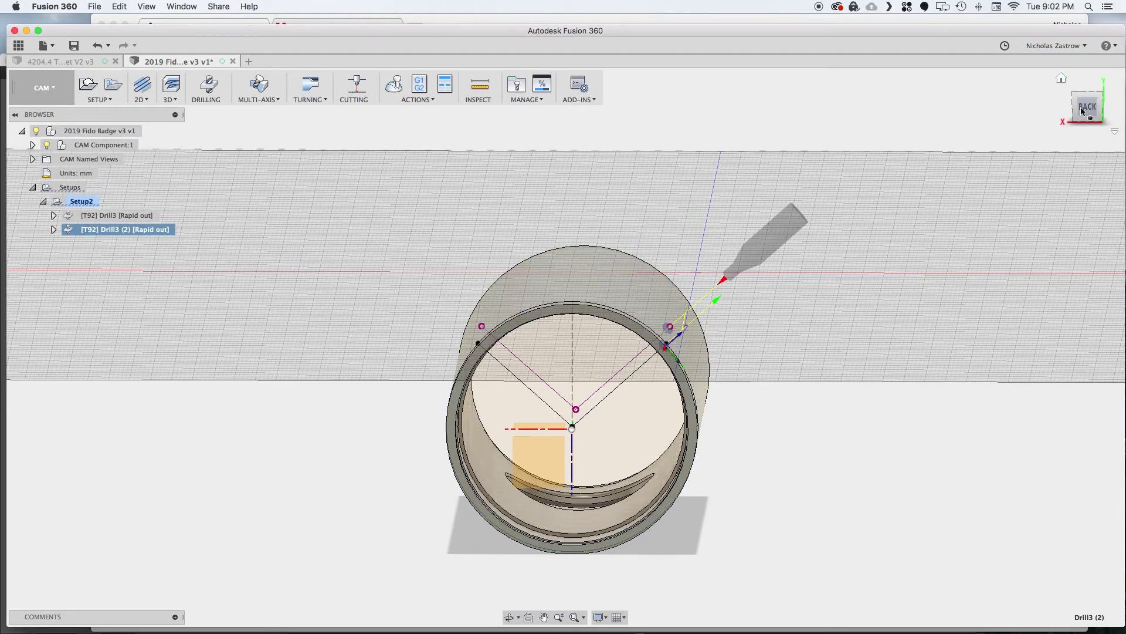
left_click(1110, 127)
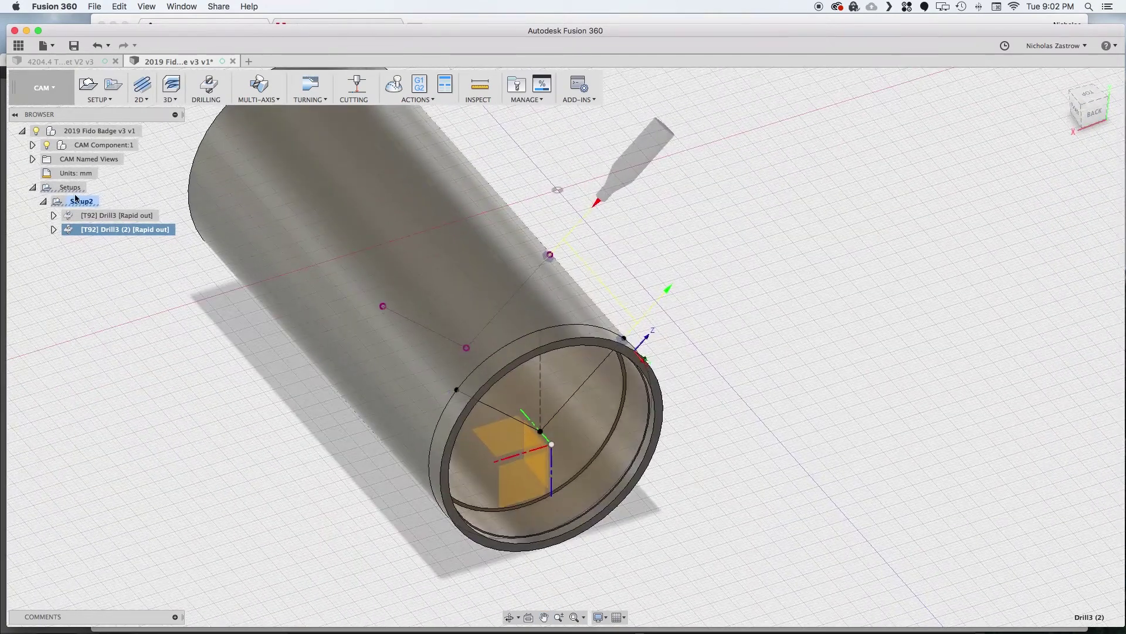
left_click(77, 201)
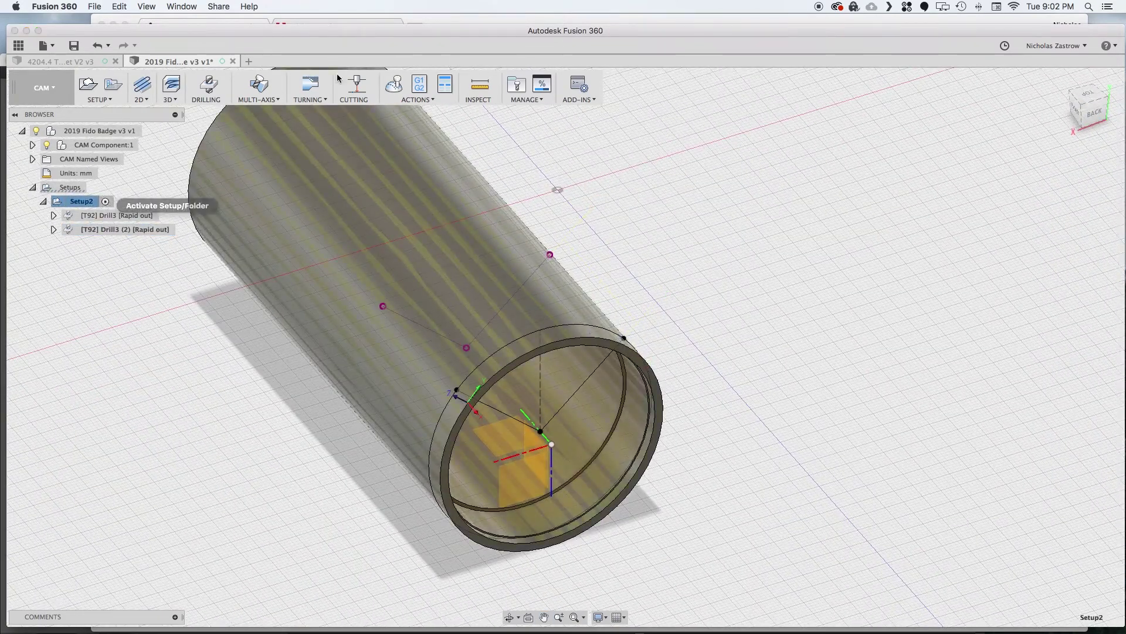
left_click(393, 84)
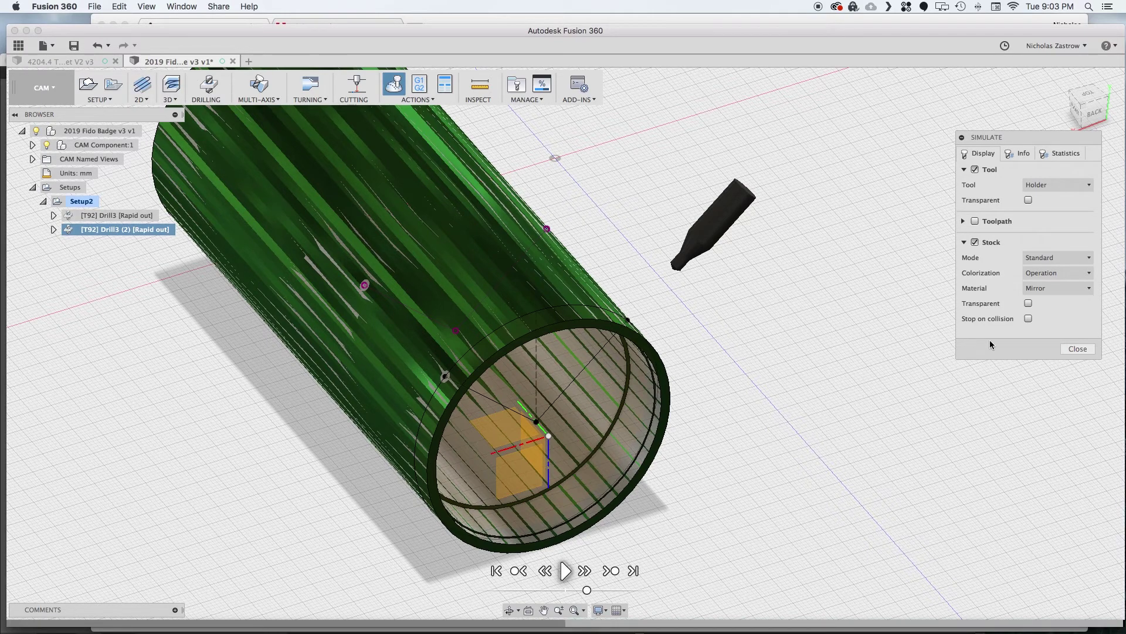
left_click(1078, 348)
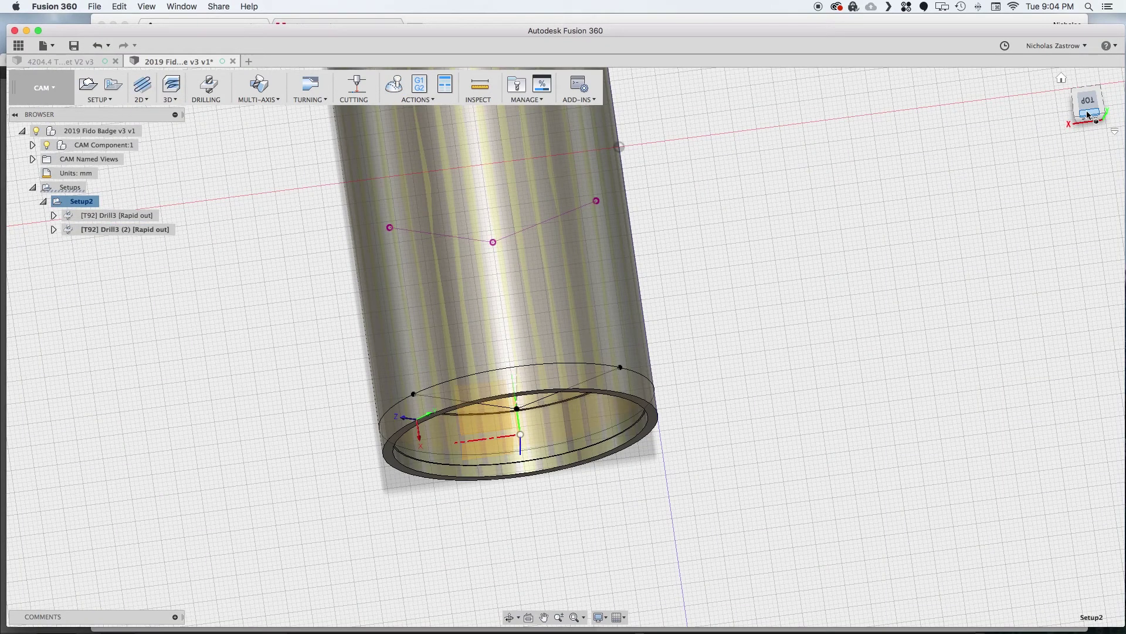